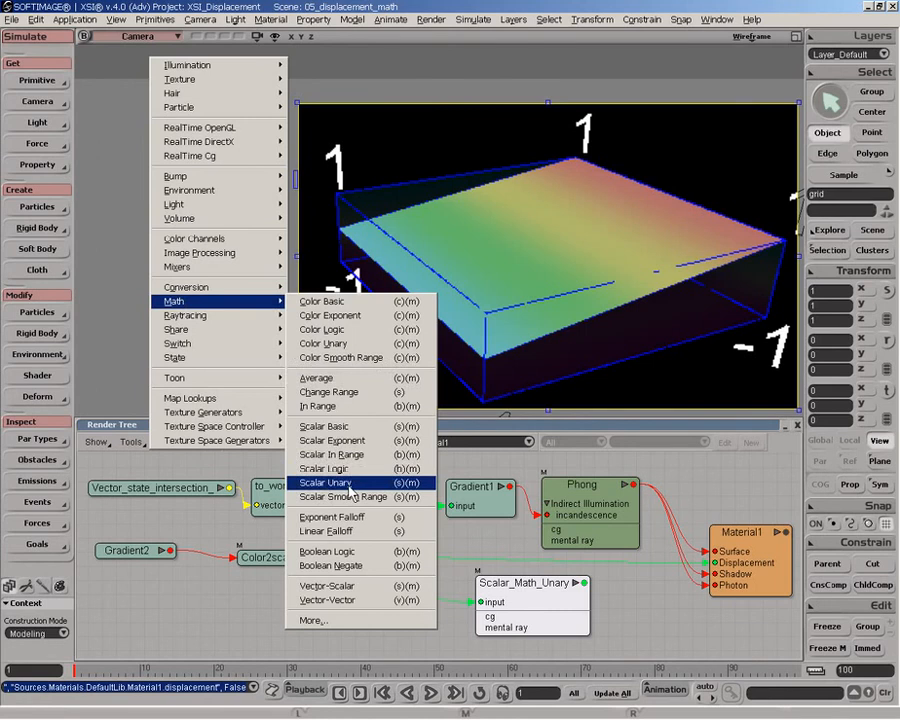
# Set the Scalar_Math_Unary node's operation to Negate and connect its output to Material1's Displacement input.
pyautogui.click(450, 643)
pyautogui.moveTo(510, 604); pyautogui.dragTo(531, 589)
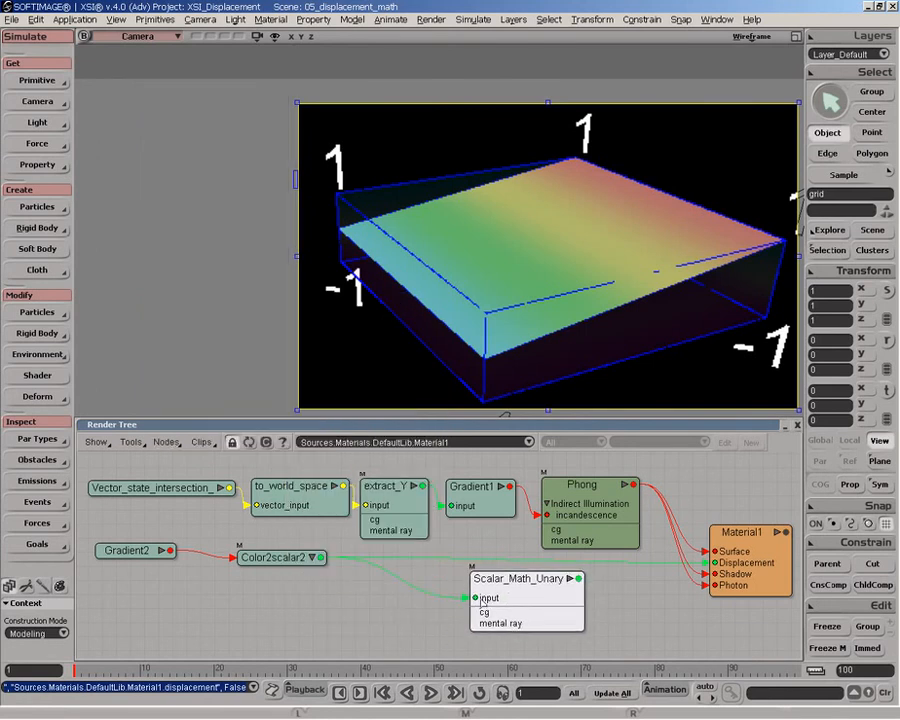
pyautogui.doubleClick(526, 601)
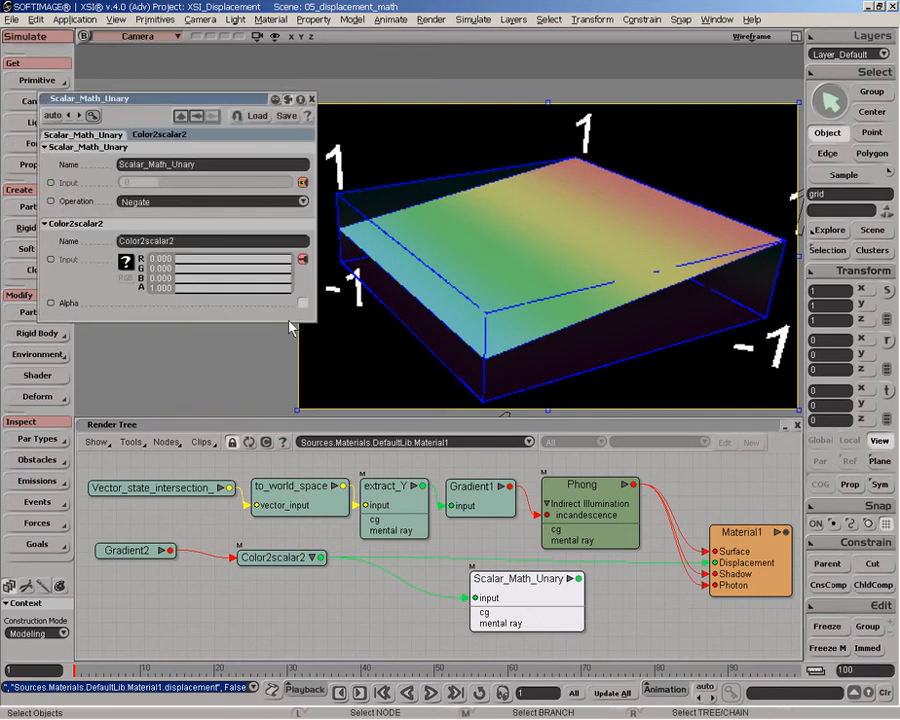
pyautogui.click(185, 201)
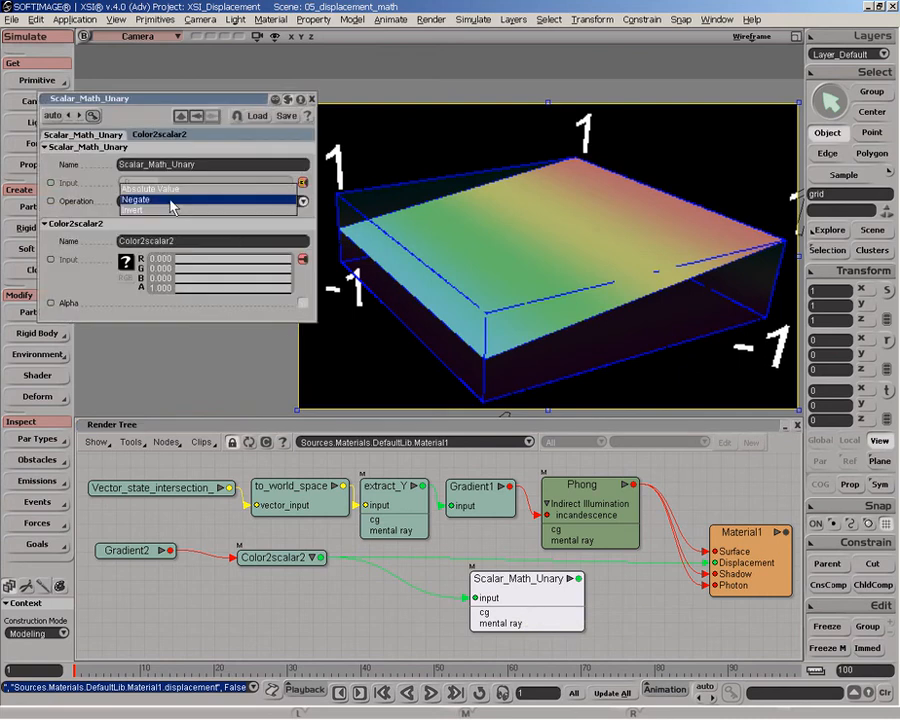
pyautogui.click(174, 201)
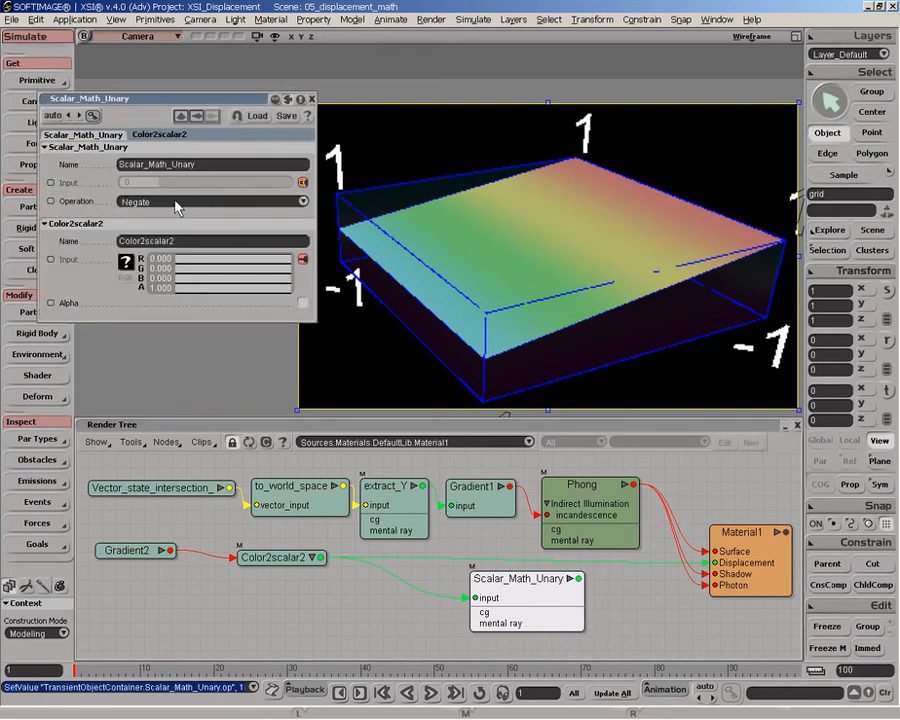
pyautogui.click(311, 99)
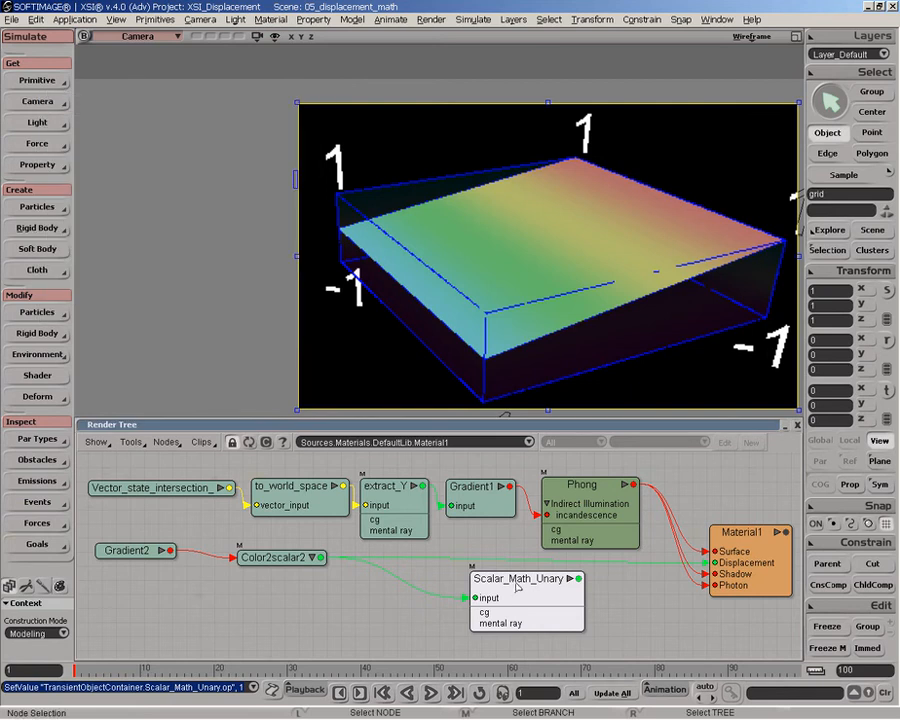
pyautogui.moveTo(578, 589); pyautogui.dragTo(722, 562)
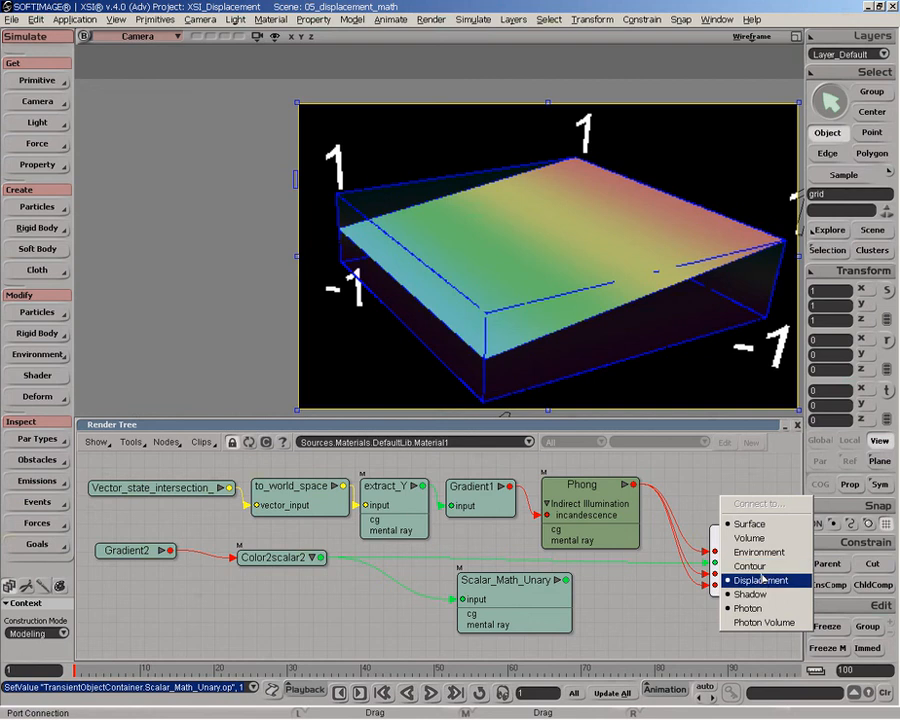
pyautogui.click(763, 579)
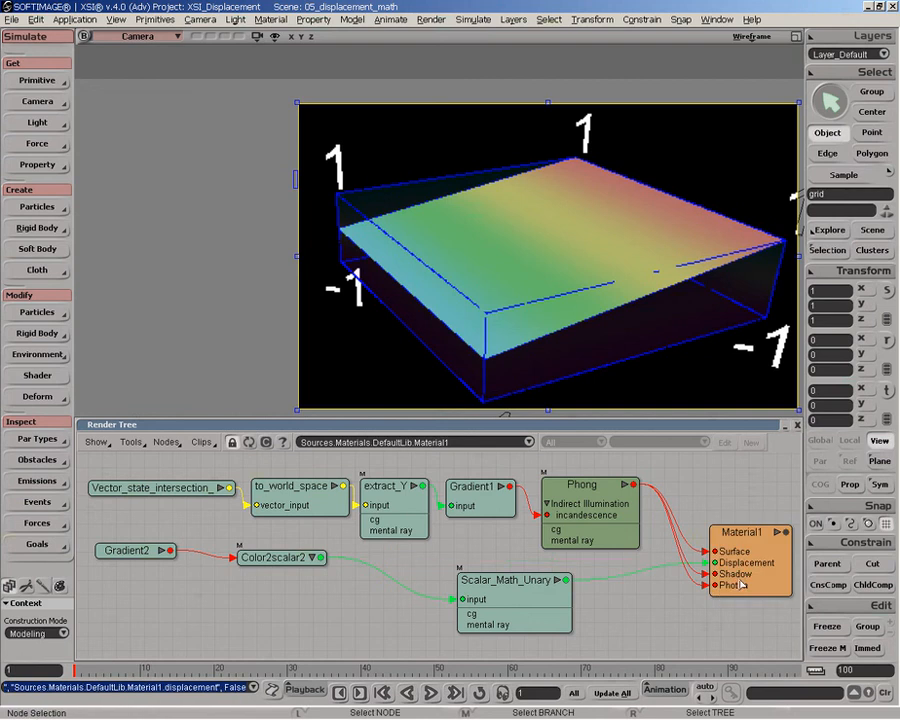
# Change the Scalar_Math_Unary node's operation to Invert.
pyautogui.doubleClick(515, 582)
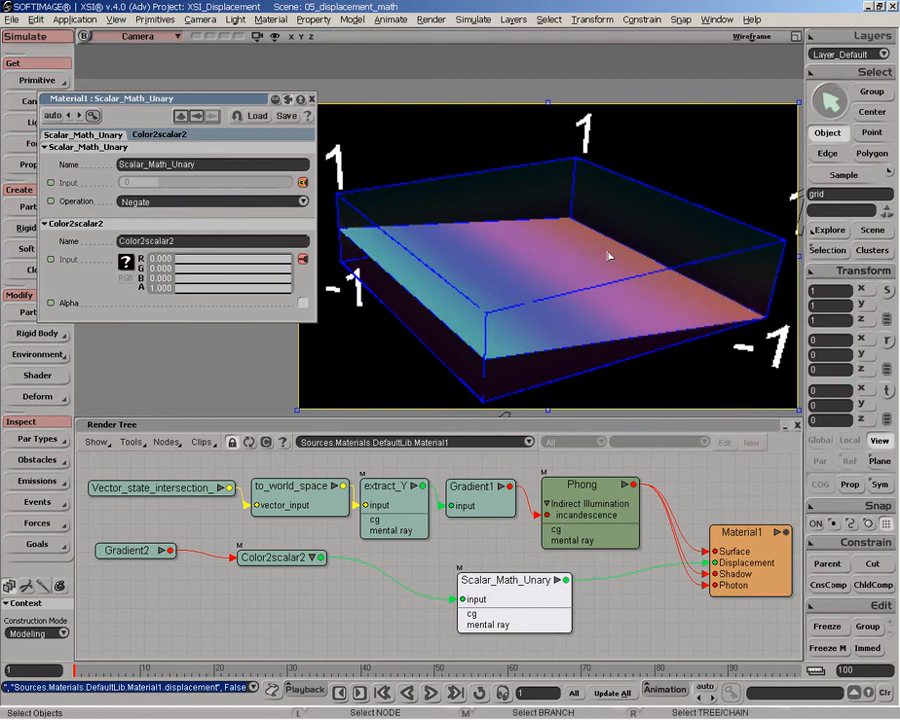
pyautogui.click(220, 202)
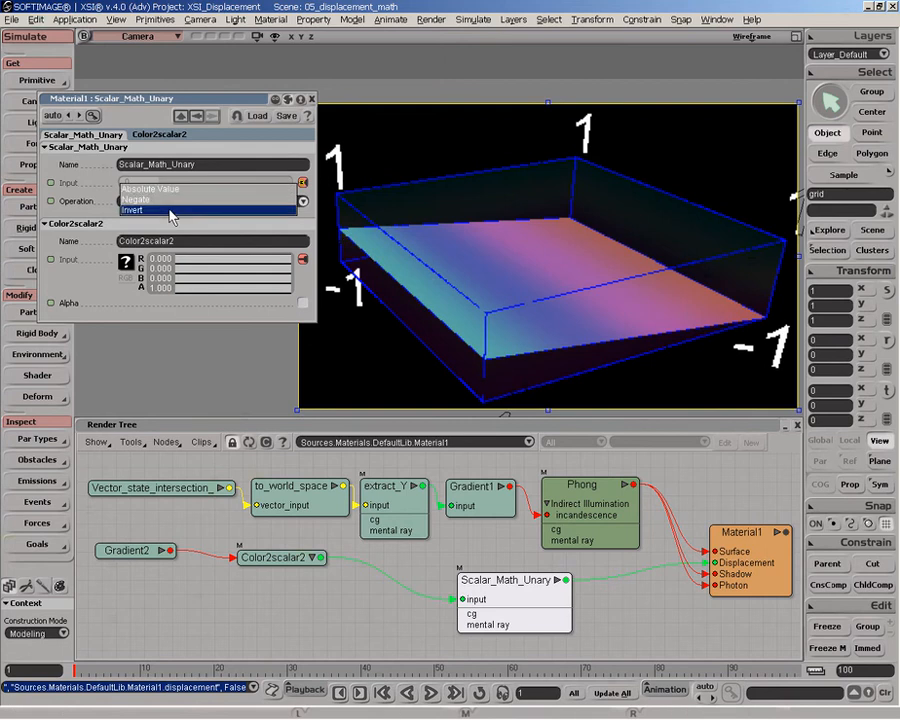
pyautogui.click(170, 210)
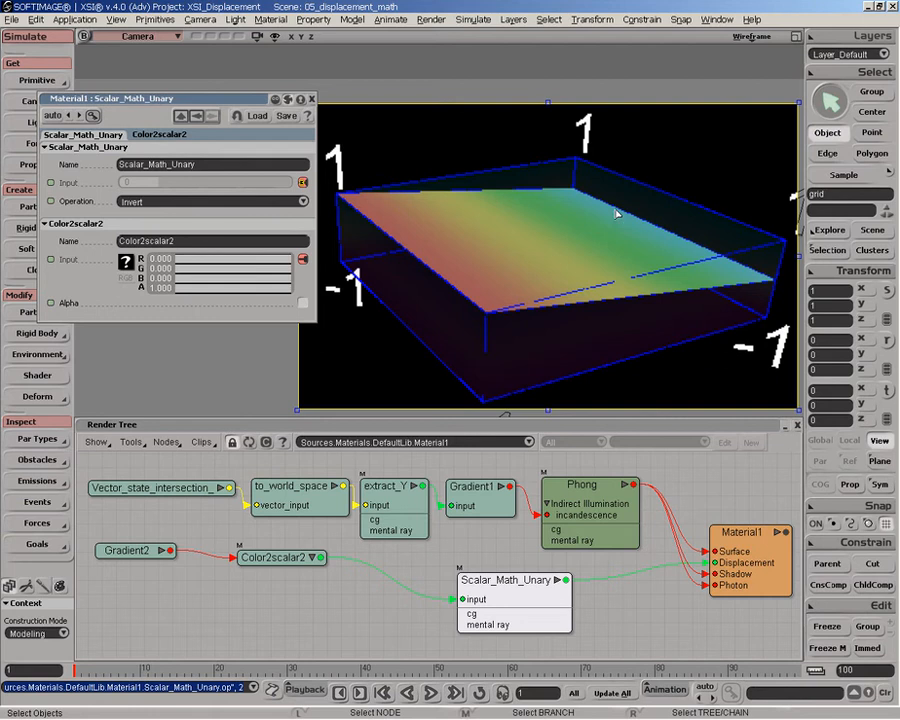
# Set the Scalar_Math_Unary node's operation to Absolute Value and close its properties.
pyautogui.click(153, 202)
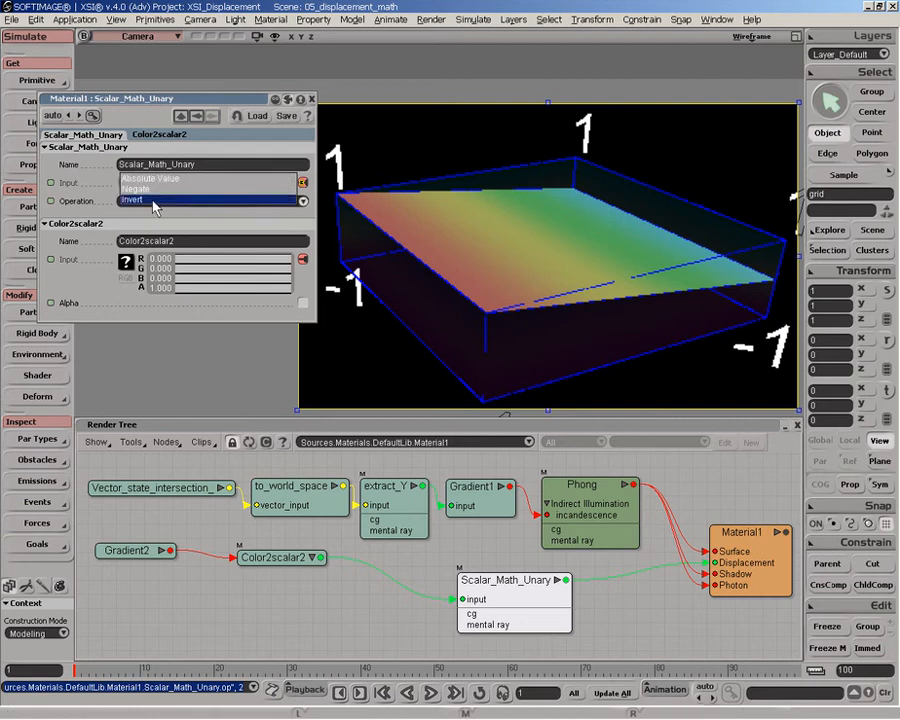
pyautogui.click(151, 177)
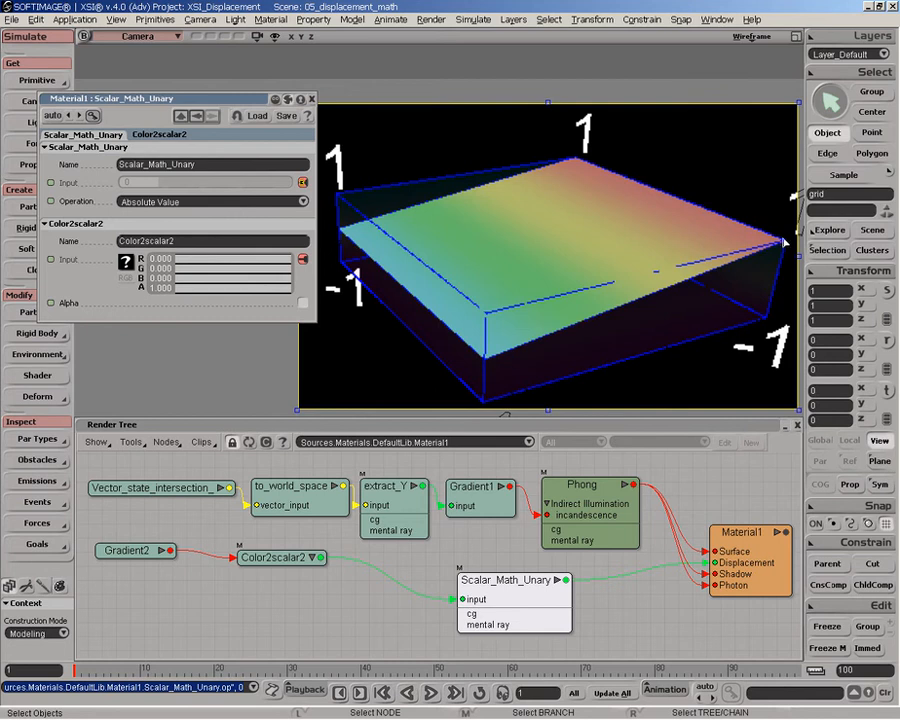
pyautogui.moveTo(245, 566); pyautogui.dragTo(325, 568)
pyautogui.click(312, 100)
# Connect Color2scalar2 directly to Material1's Displacement input, bypassing the Scalar_Math_Unary node.
pyautogui.doubleClick(128, 551)
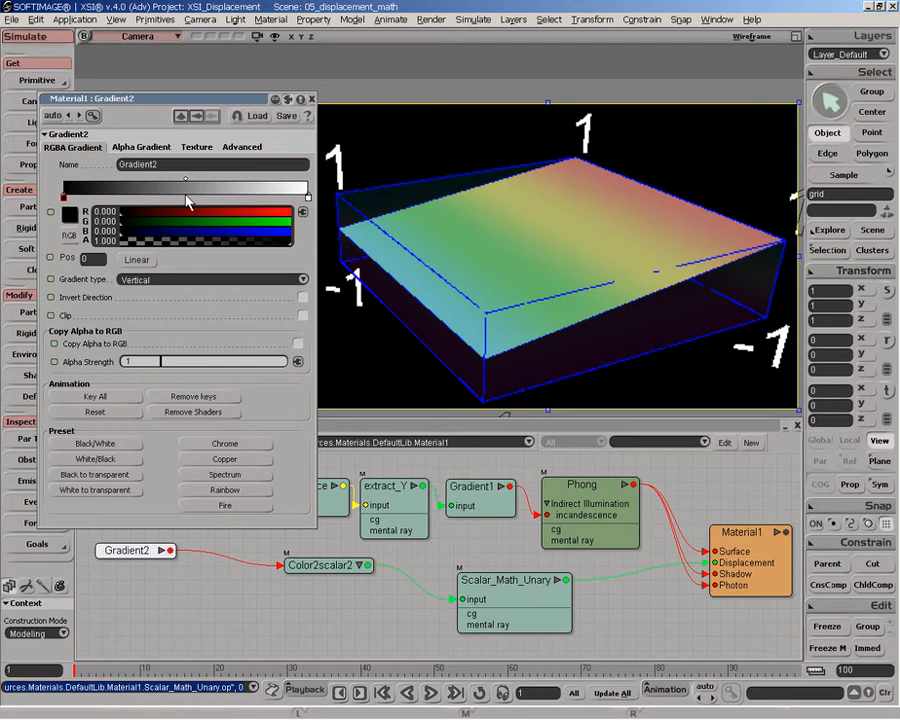
pyautogui.click(311, 99)
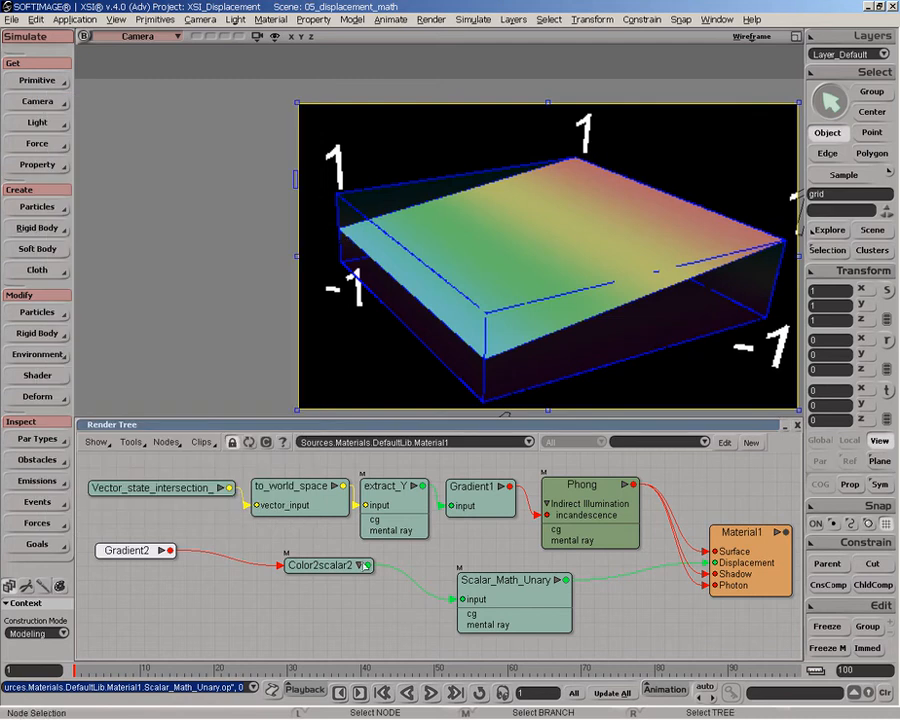
pyautogui.moveTo(367, 565); pyautogui.dragTo(735, 510)
pyautogui.click(775, 524)
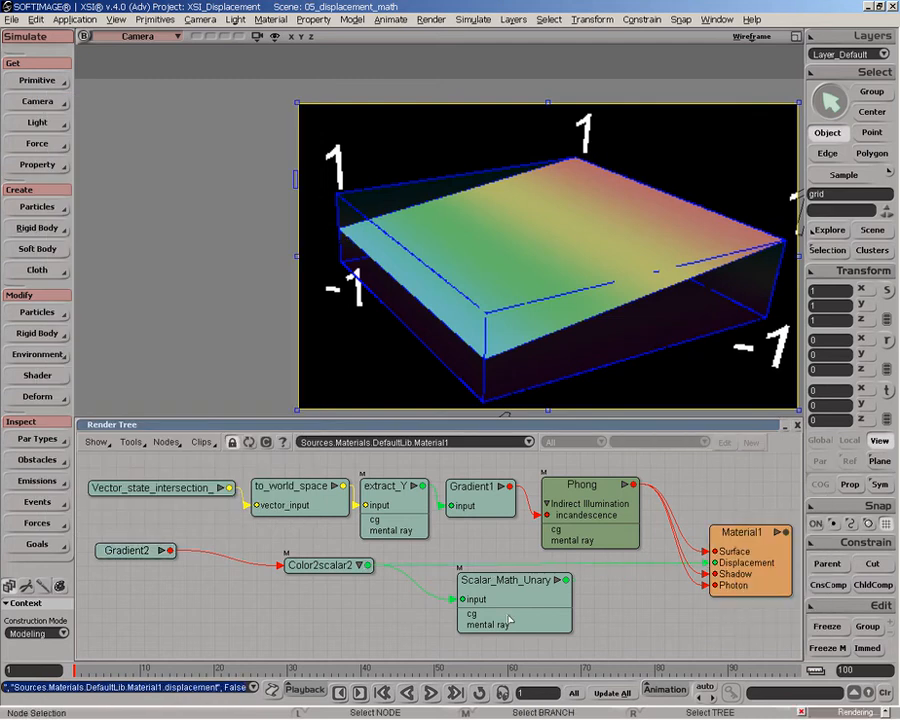
pyautogui.moveTo(510, 620); pyautogui.dragTo(520, 641)
# Add a color marker at position 0.5 on Gradient2 and set its HLS luminance to -1.
pyautogui.doubleClick(130, 550)
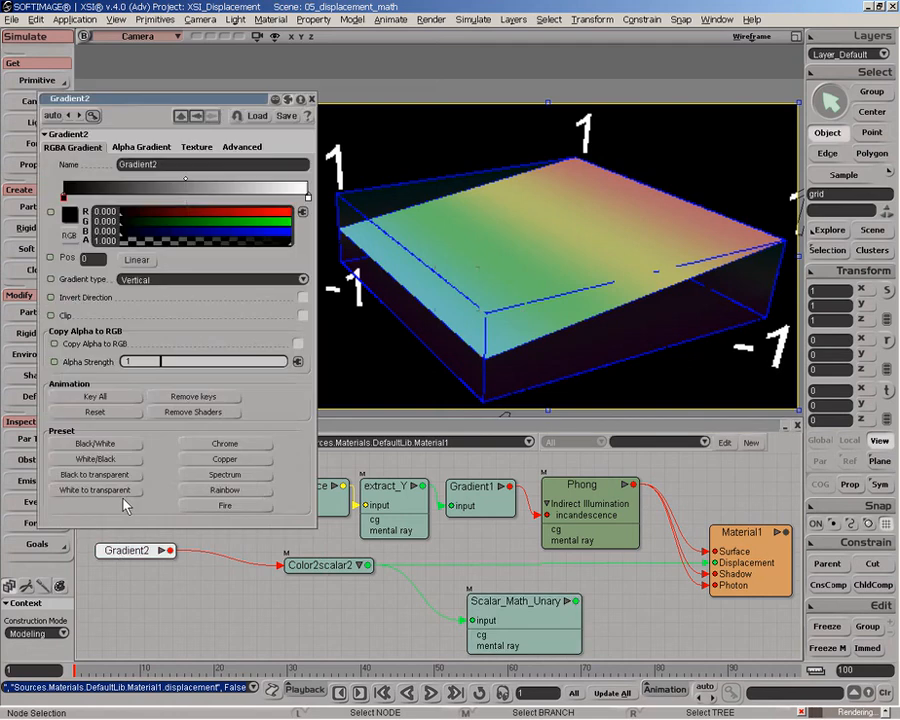
pyautogui.click(185, 197)
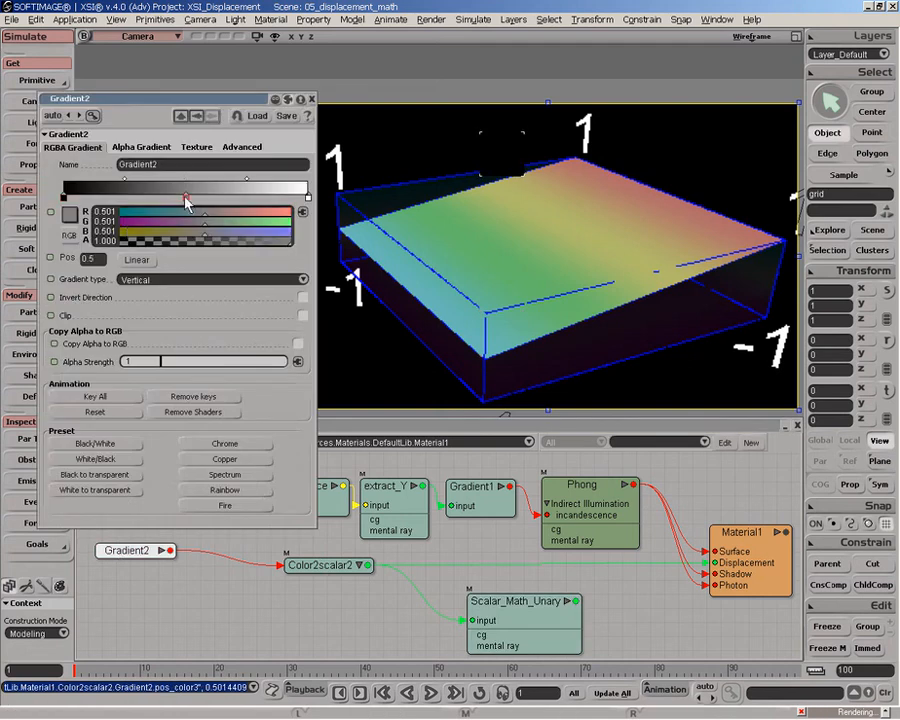
pyautogui.click(77, 235)
pyautogui.write('-1')
pyautogui.press('Return')
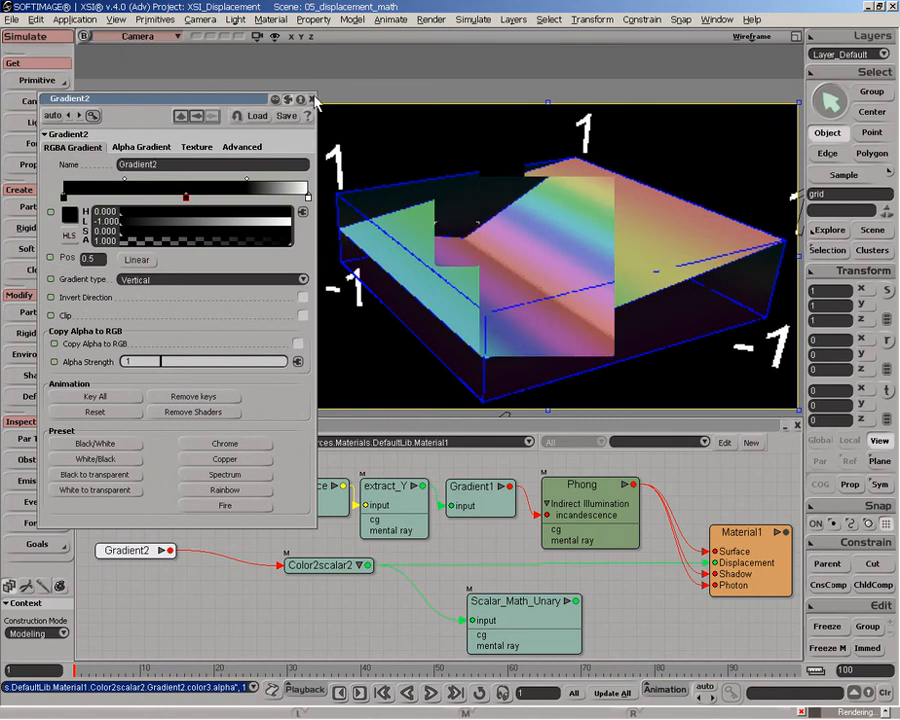
pyautogui.click(311, 99)
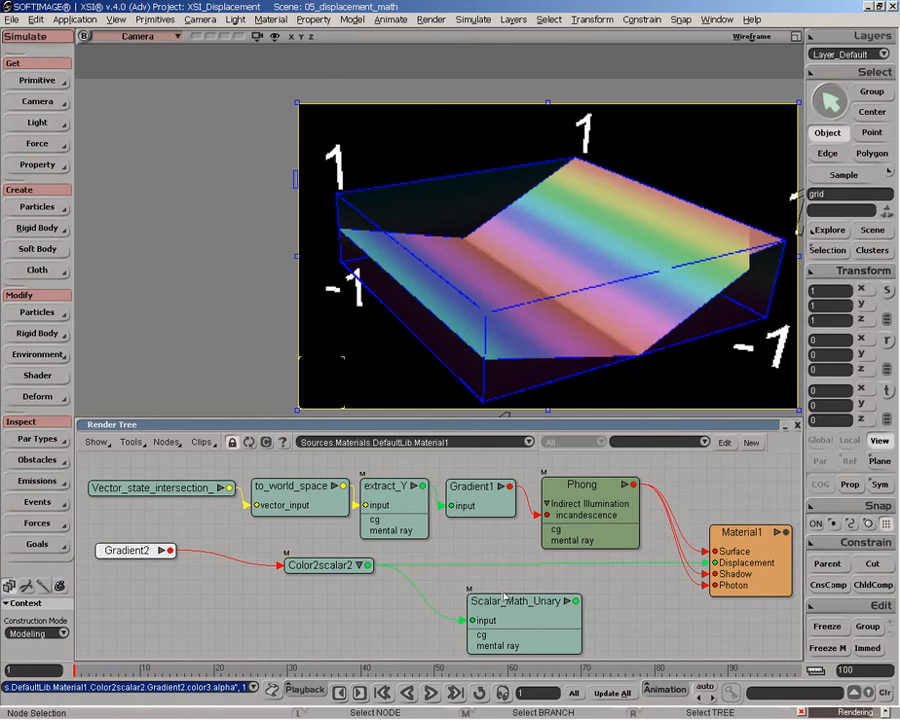
# Reconnect Scalar_Math_Unary's output to Material1's Displacement input and select Absolute Value as its operation.
pyautogui.moveTo(509, 614); pyautogui.dragTo(503, 602)
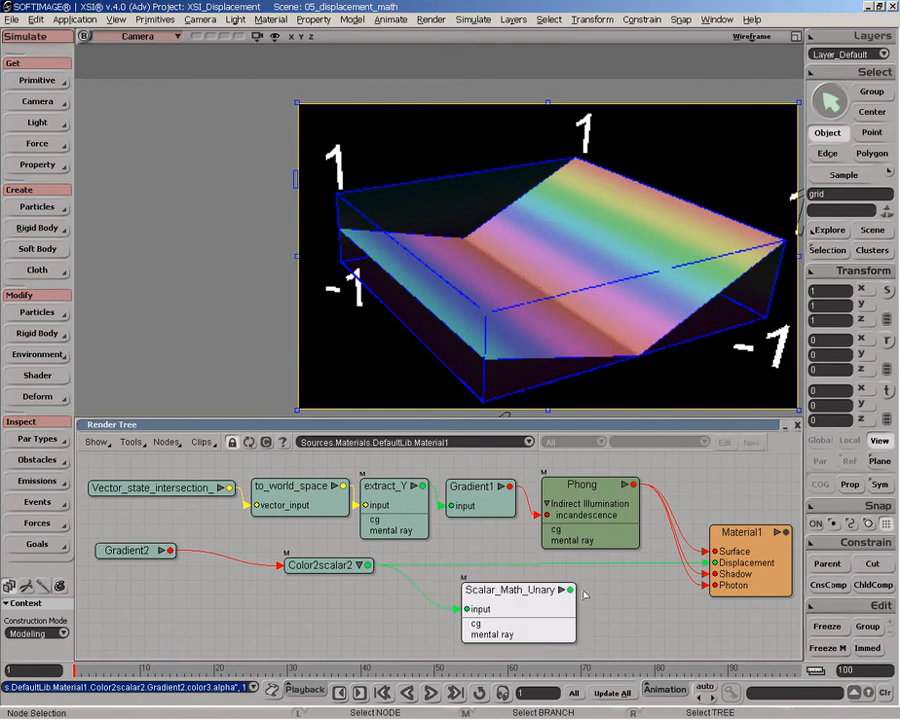
pyautogui.moveTo(569, 591); pyautogui.dragTo(757, 576)
pyautogui.click(760, 580)
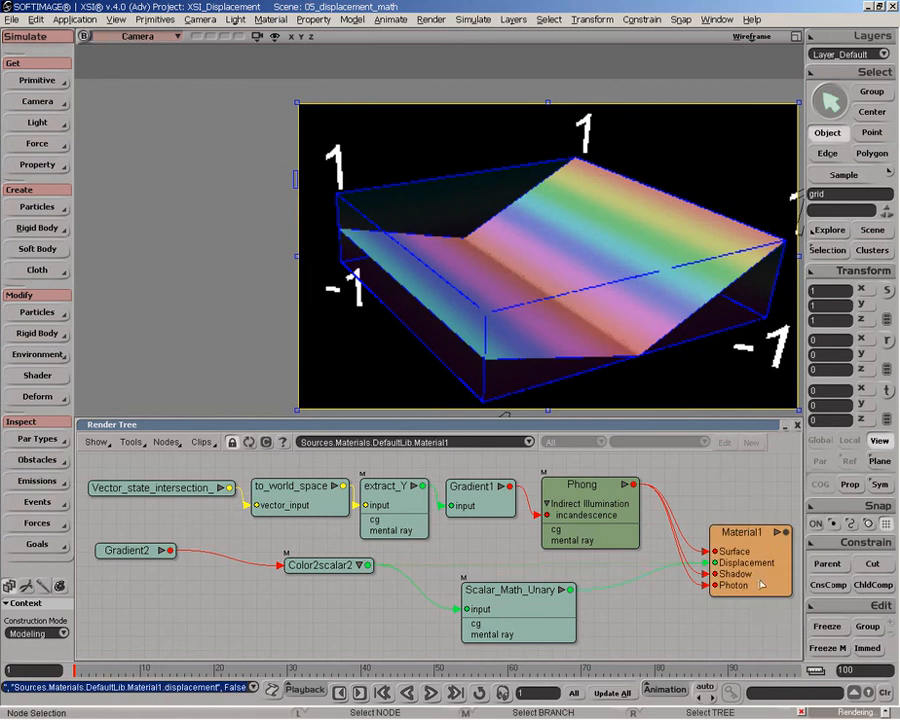
pyautogui.moveTo(531, 606); pyautogui.dragTo(516, 599)
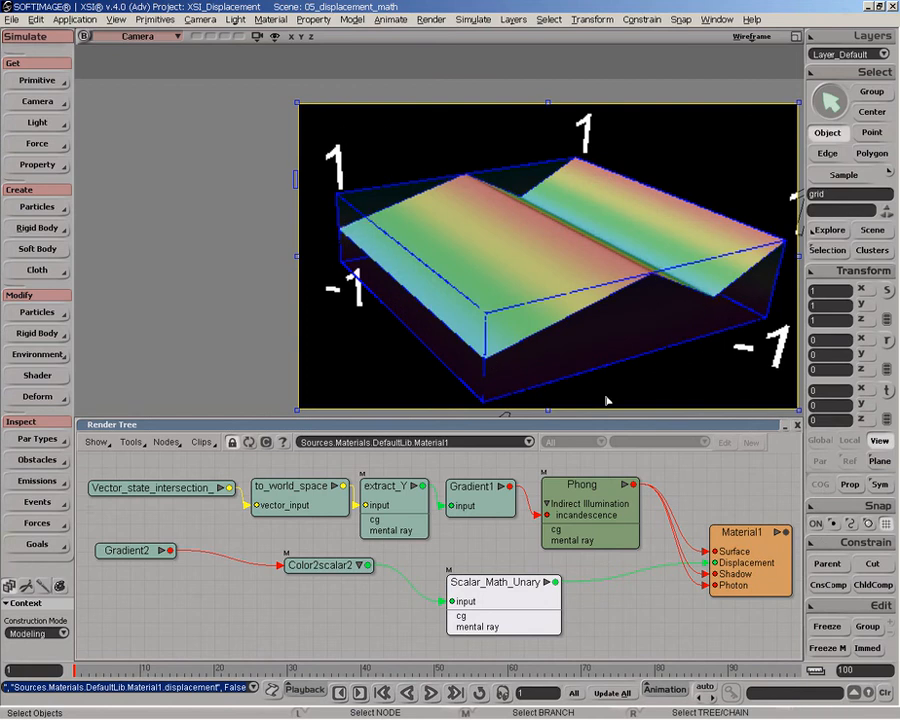
pyautogui.doubleClick(495, 586)
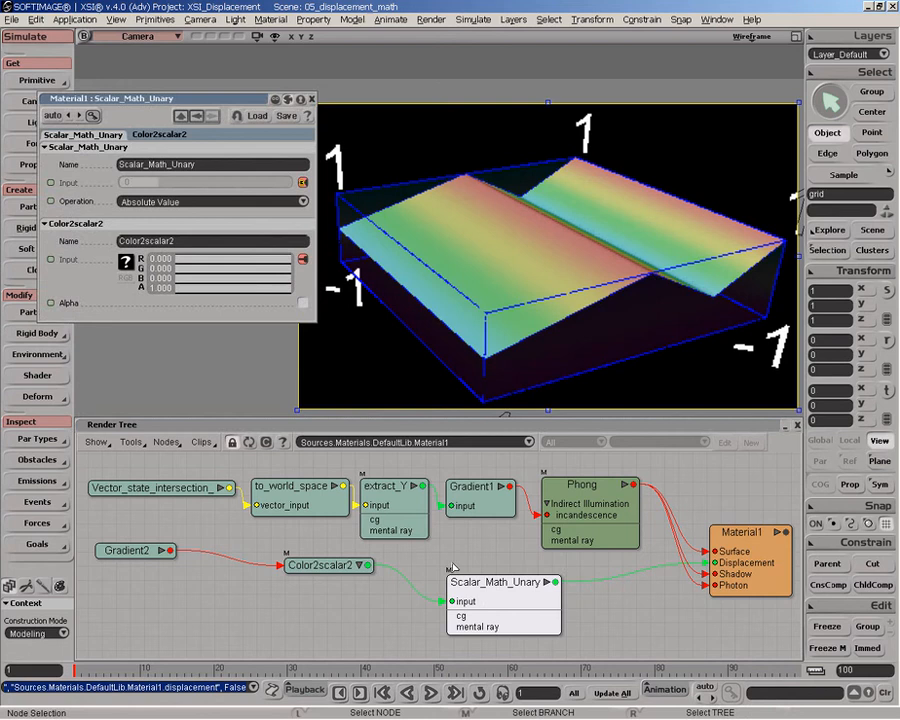
pyautogui.click(156, 206)
pyautogui.click(156, 202)
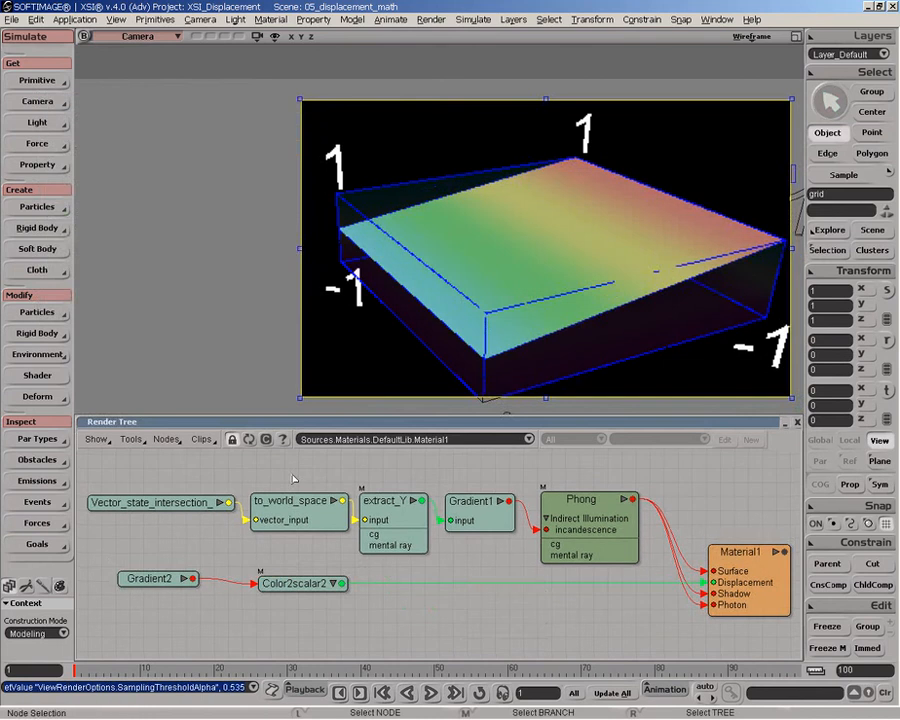
# Add a Scalar Basic math node below the Gradient1 node and set its operation to Add.
pyautogui.click(166, 439)
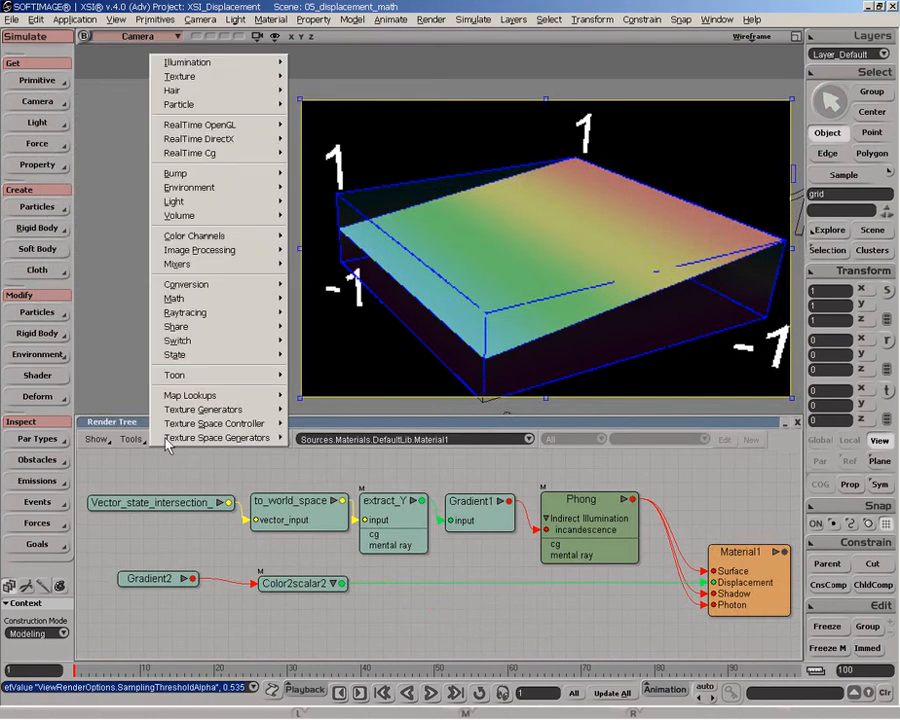
pyautogui.moveTo(200, 298)
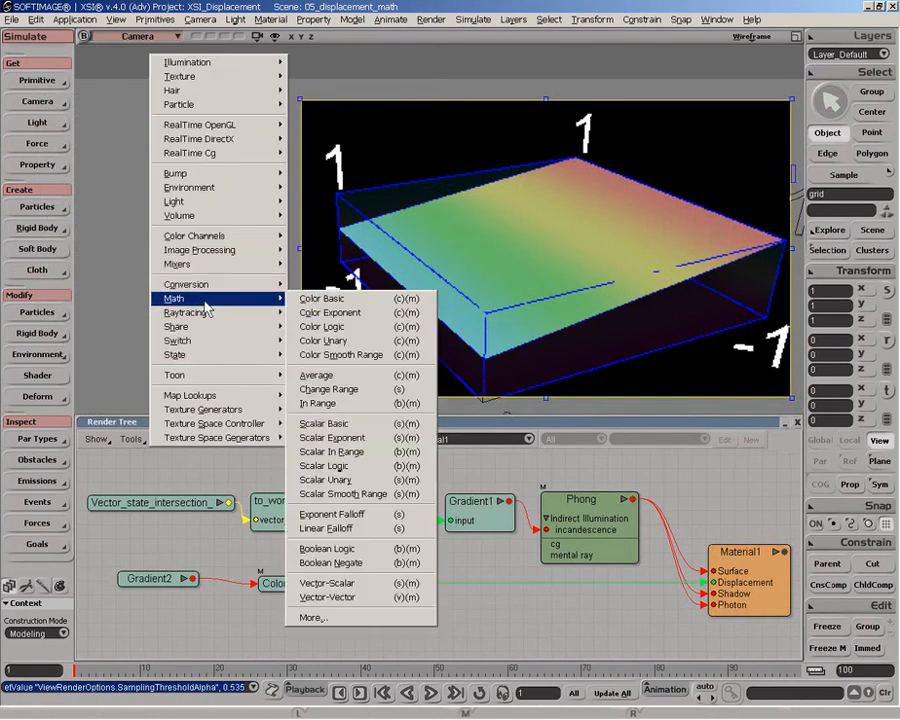
pyautogui.click(338, 424)
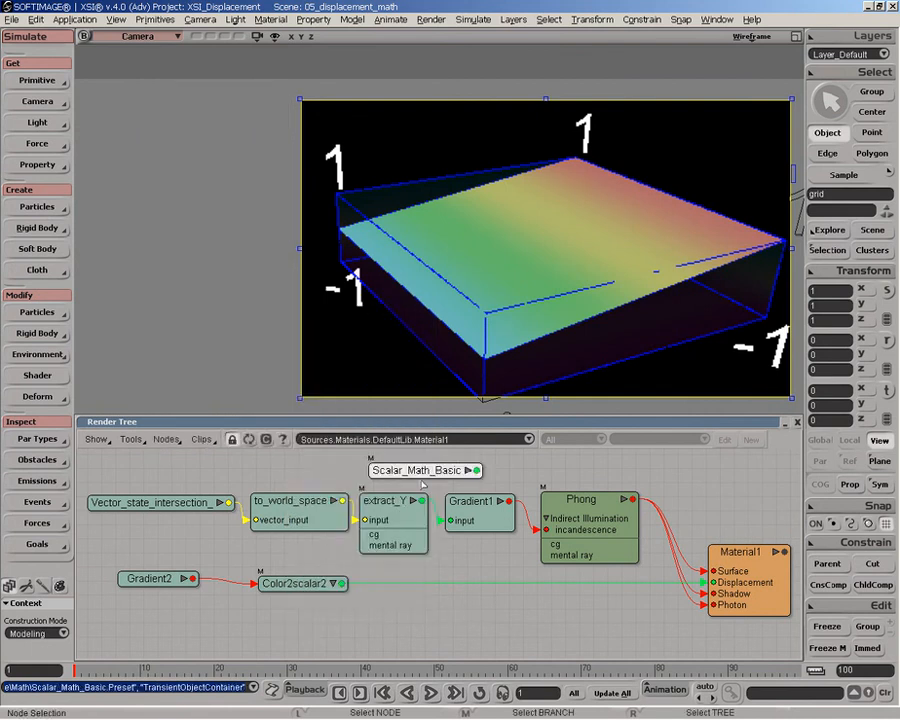
pyautogui.moveTo(422, 485); pyautogui.dragTo(492, 605)
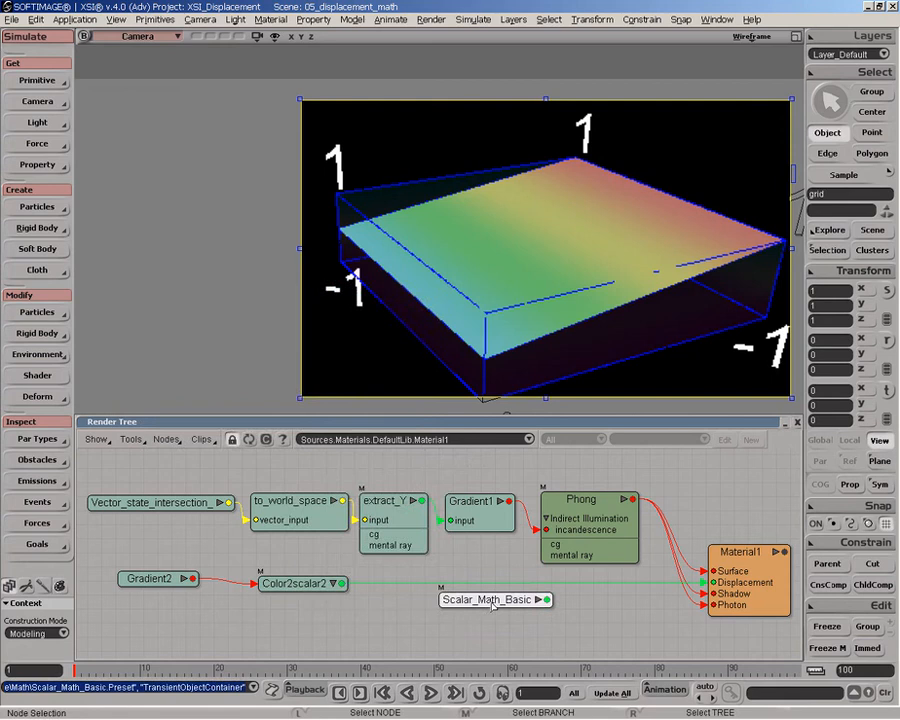
pyautogui.doubleClick(492, 605)
pyautogui.click(257, 327)
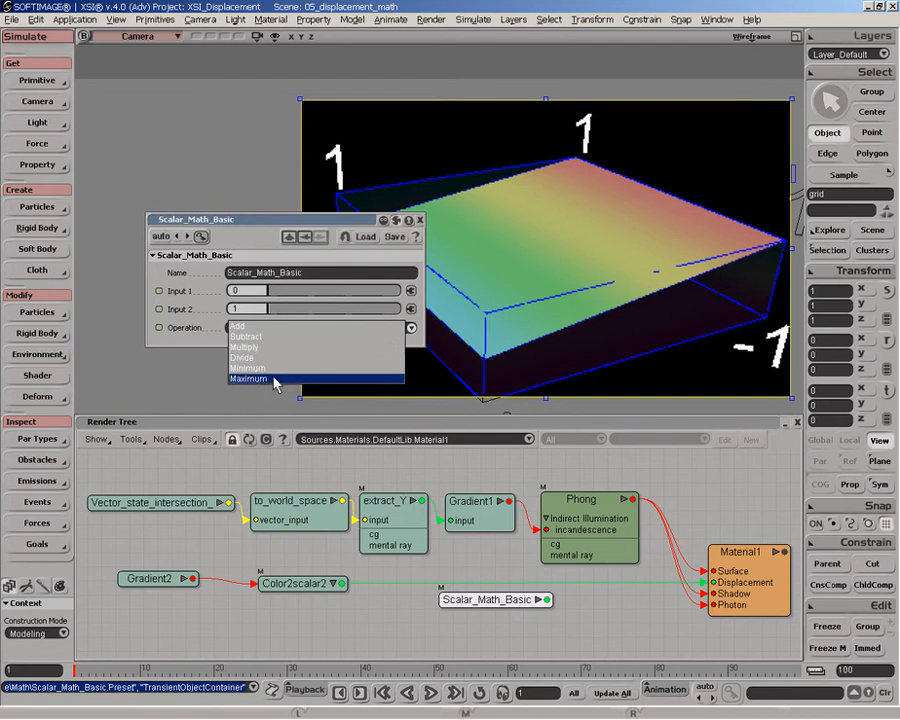
pyautogui.click(262, 327)
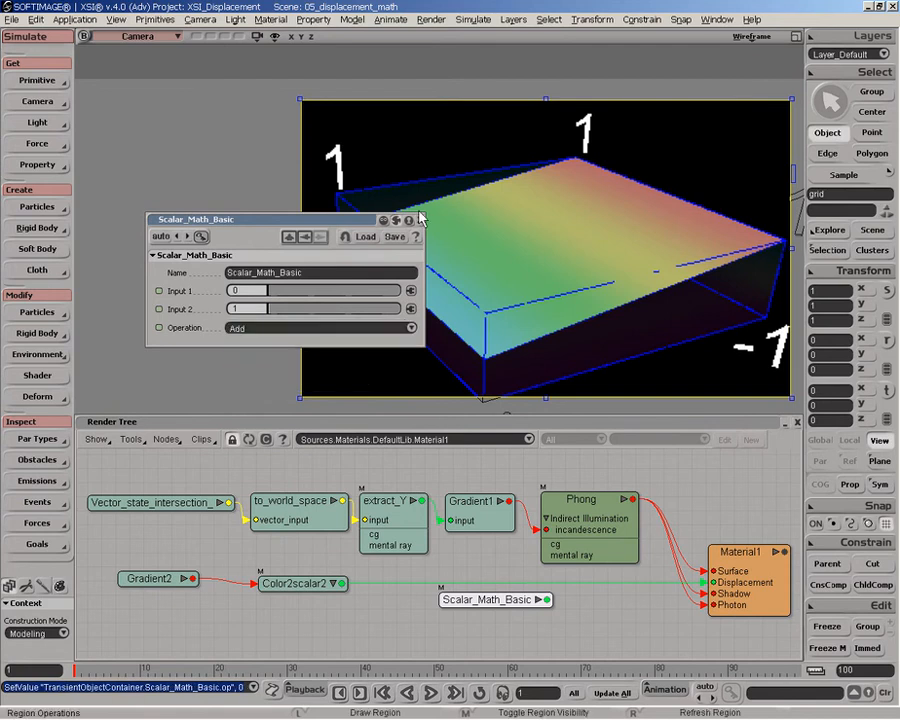
pyautogui.click(420, 219)
# Insert Scalar_Math_Basic between Color2scalar2 and Material1, using its input1 and the material's Displacement input.
pyautogui.moveTo(480, 599); pyautogui.dragTo(487, 622)
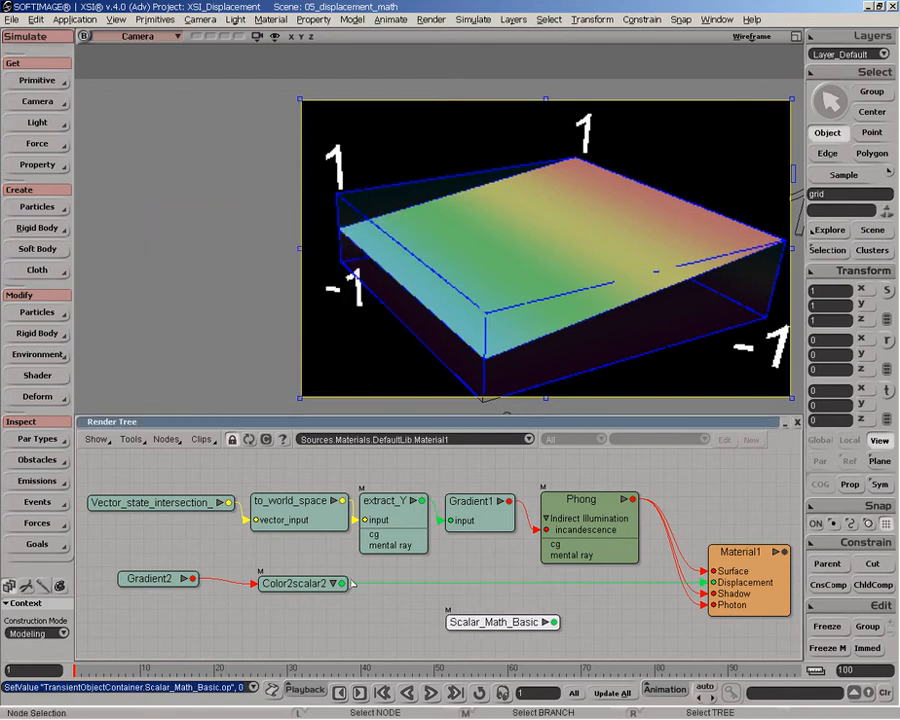
pyautogui.moveTo(343, 586); pyautogui.dragTo(495, 620)
pyautogui.click(496, 556)
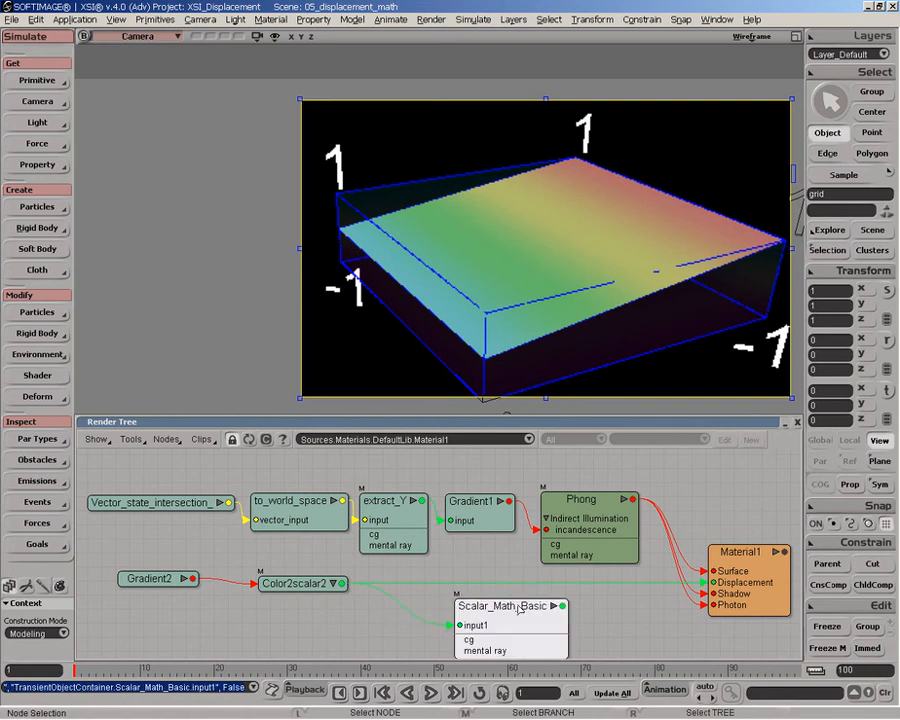
pyautogui.moveTo(562, 597); pyautogui.dragTo(740, 515)
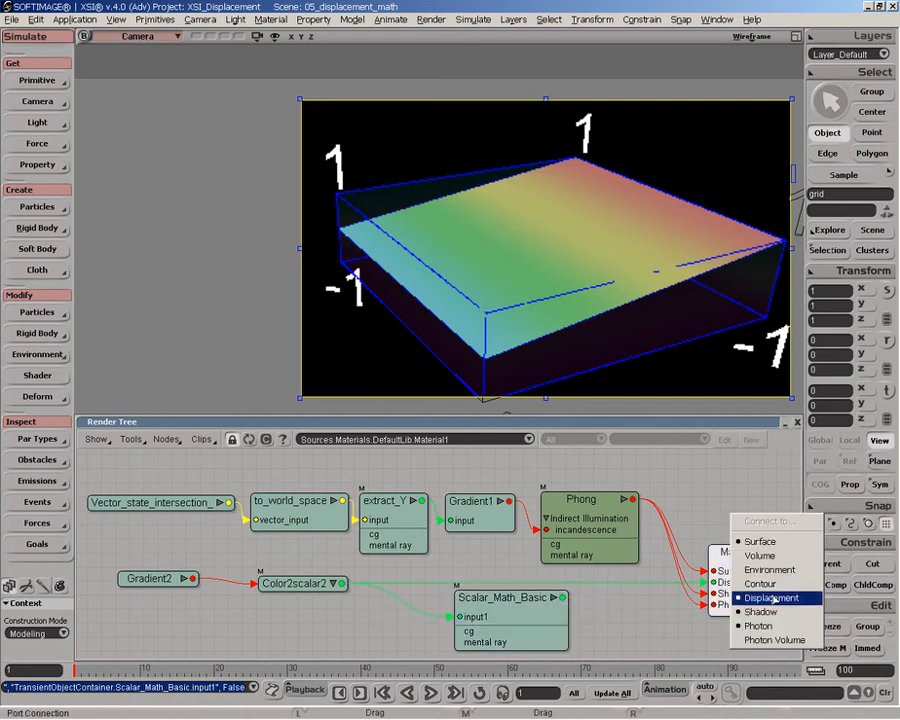
pyautogui.click(770, 538)
pyautogui.moveTo(517, 612); pyautogui.dragTo(521, 609)
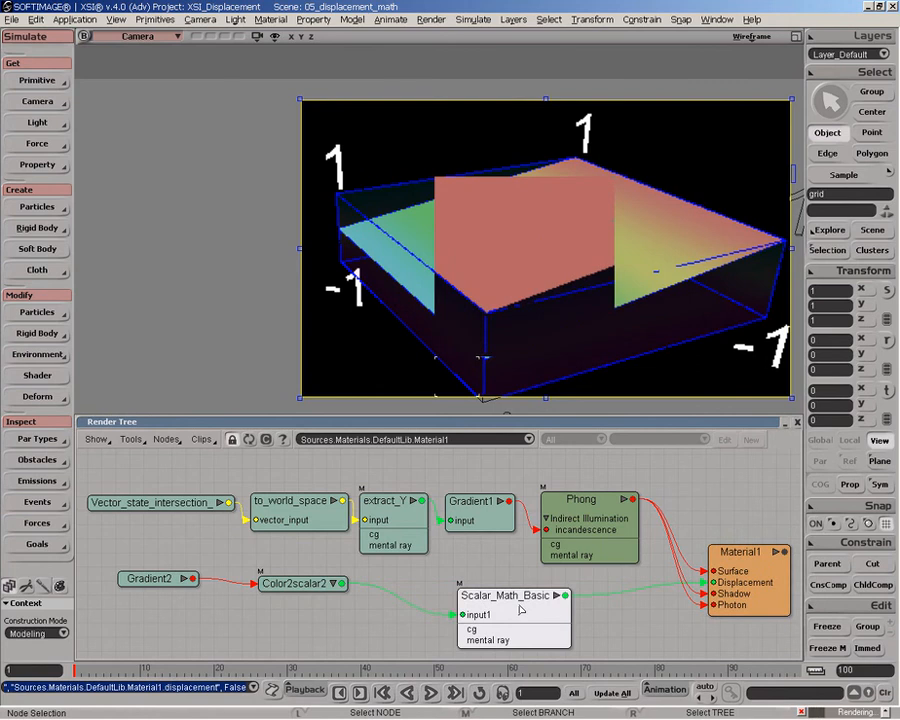
# Open the Scalar_Math_Basic properties and try Input 2 values of 0 and -0.5 with the Add operation.
pyautogui.doubleClick(520, 608)
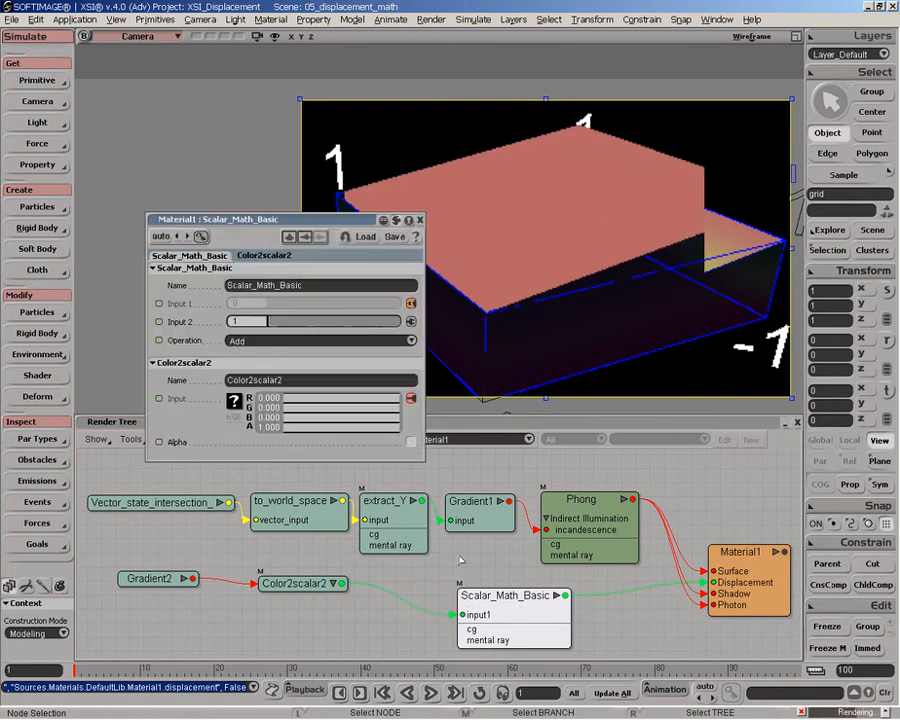
pyautogui.moveTo(294, 220); pyautogui.dragTo(171, 152)
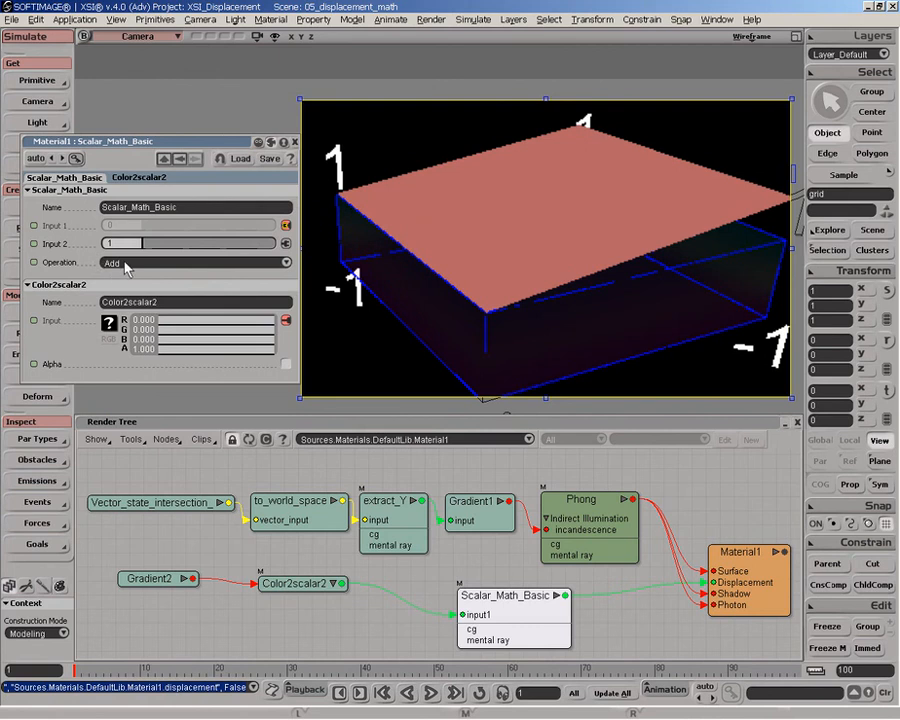
pyautogui.click(108, 243)
pyautogui.write('0')
pyautogui.press('Return')
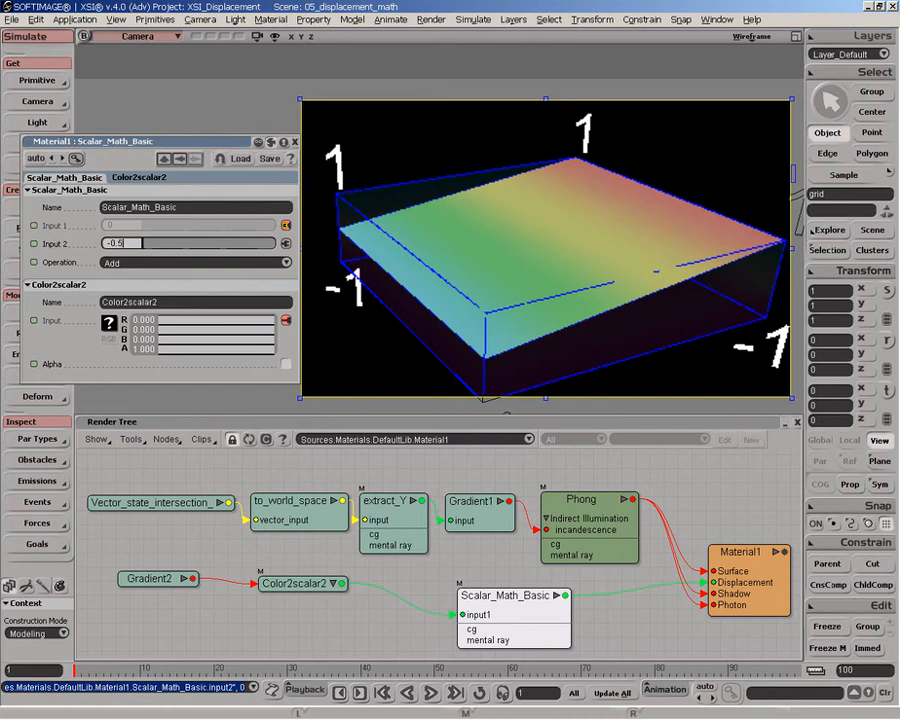
pyautogui.press('Return')
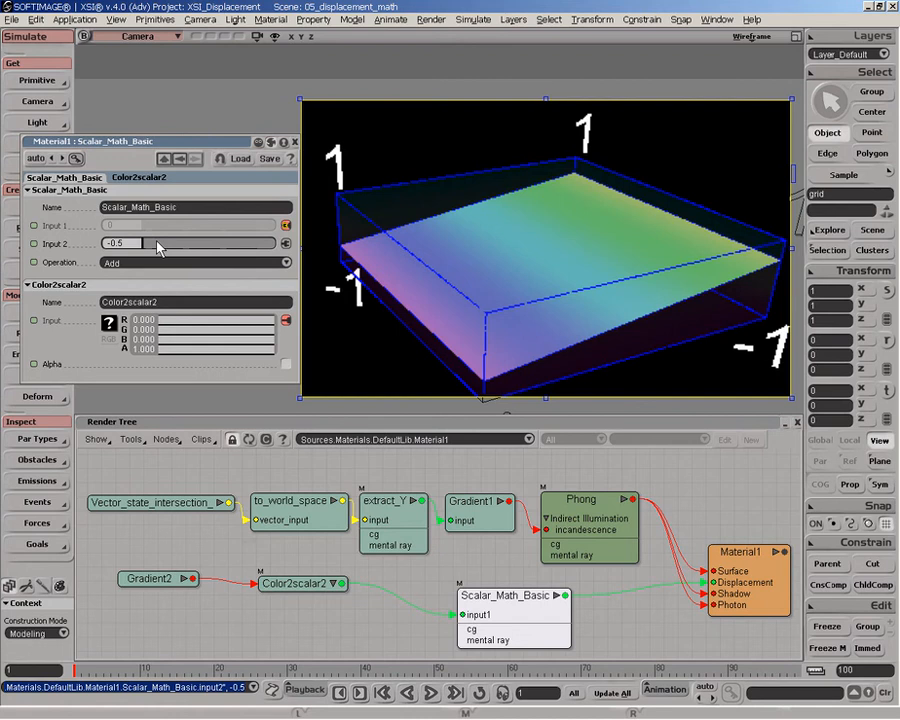
# Reopen the Scalar_Math_Basic properties and reset Input 2 to 0 under the Add operation.
pyautogui.click(295, 142)
pyautogui.doubleClick(510, 612)
pyautogui.click(143, 264)
pyautogui.click(143, 264)
pyautogui.click(130, 244)
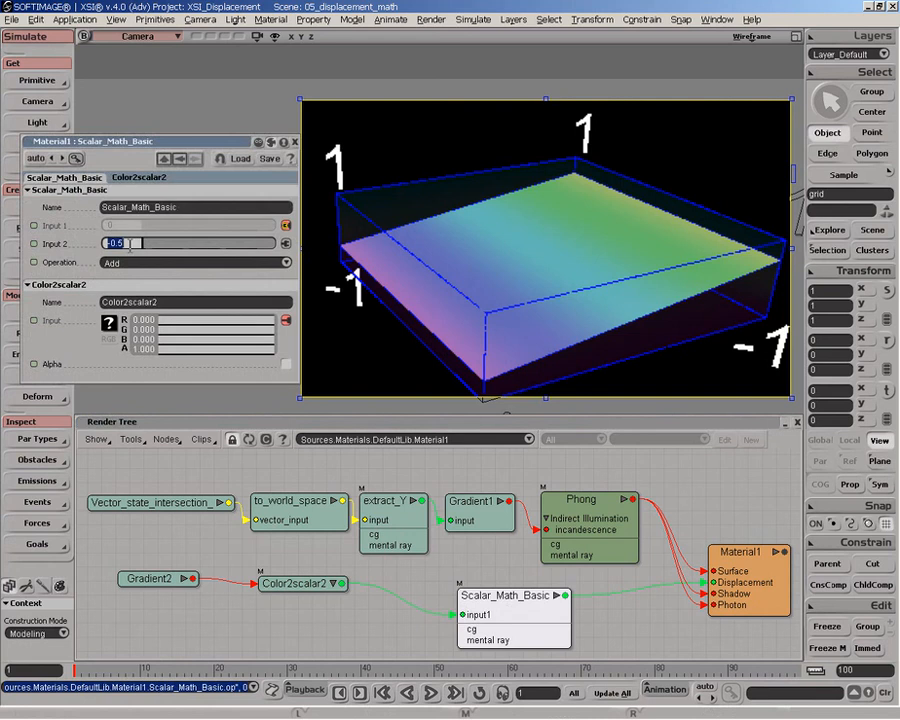
pyautogui.write('0')
pyautogui.press('Return')
# Switch Scalar_Math_Basic to Subtract, try Input 2 values of 1 and 0.5, and reset Input 2 to 0.
pyautogui.click(143, 262)
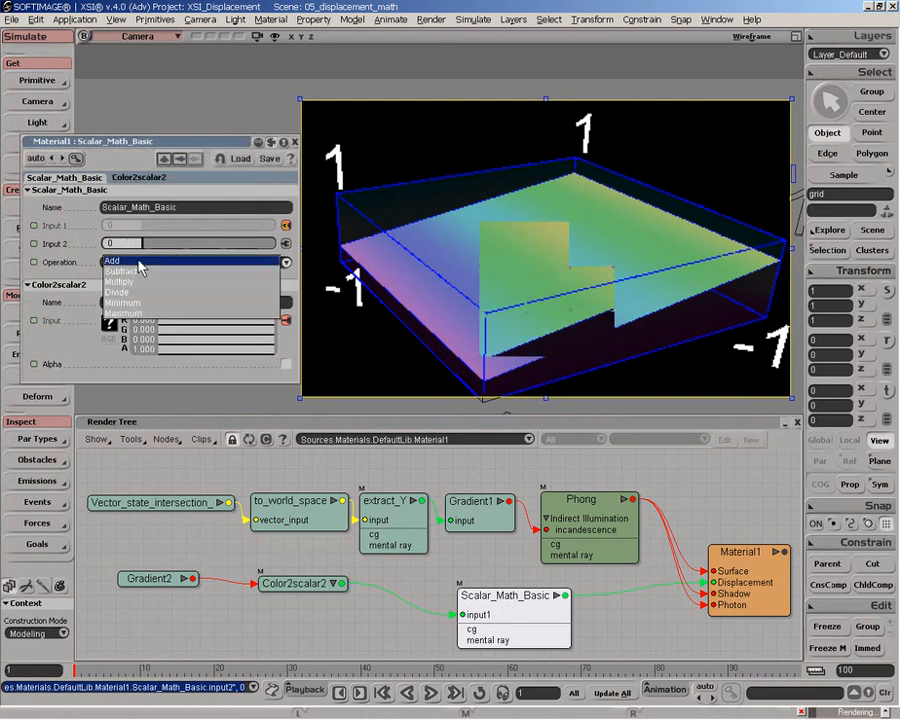
pyautogui.click(143, 270)
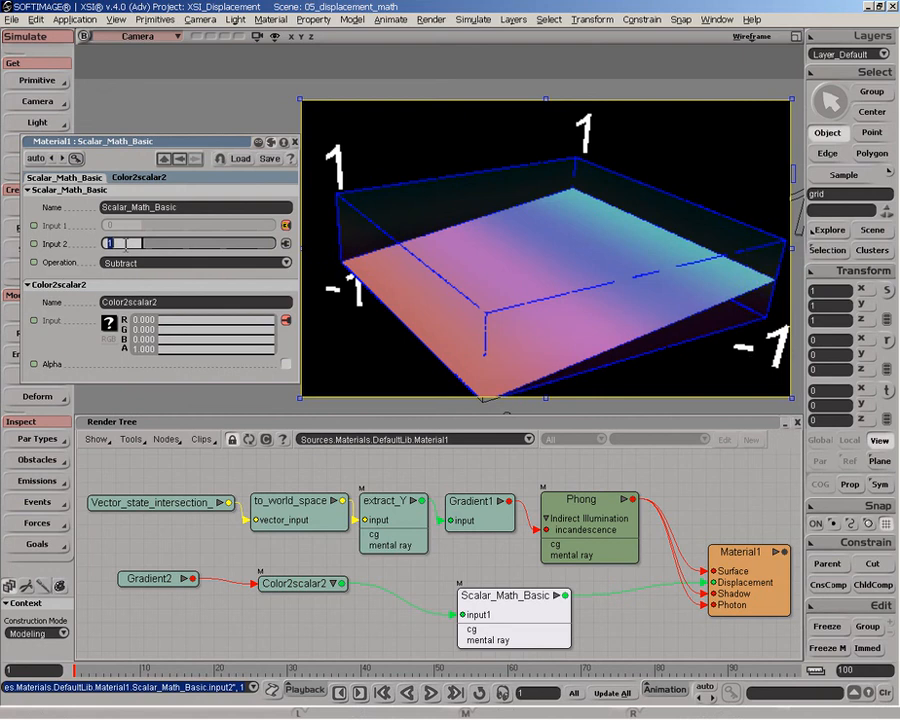
pyautogui.press('Return')
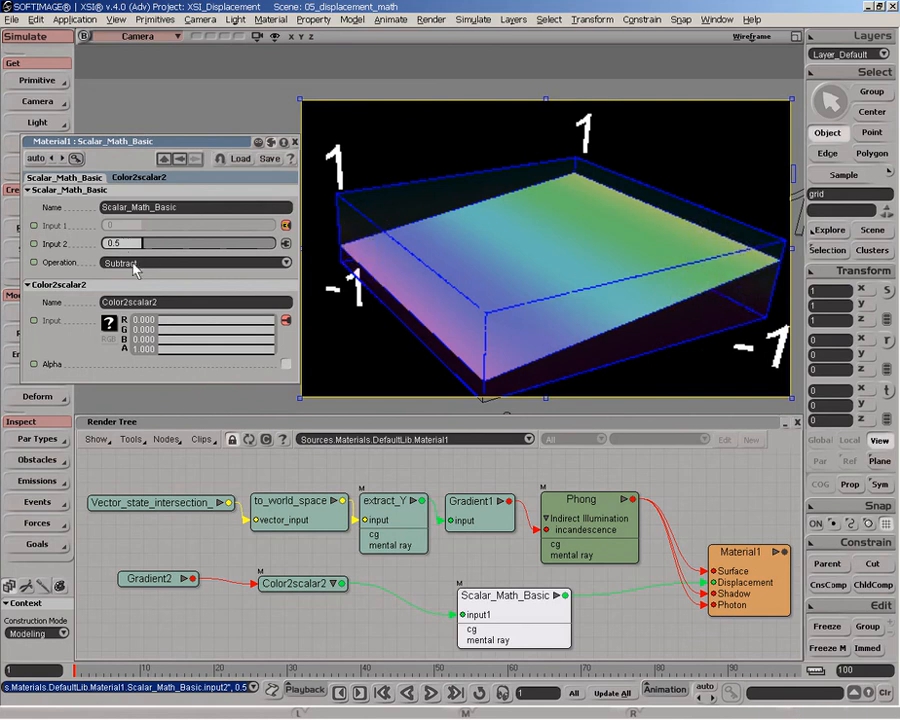
pyautogui.click(139, 260)
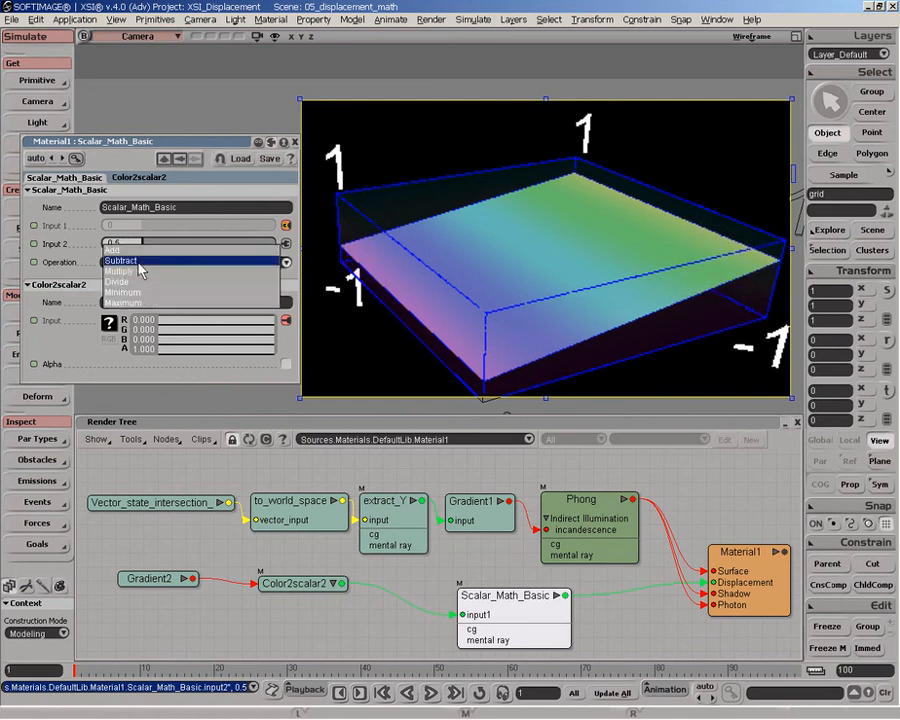
pyautogui.click(140, 261)
pyautogui.write('0')
pyautogui.press('Return')
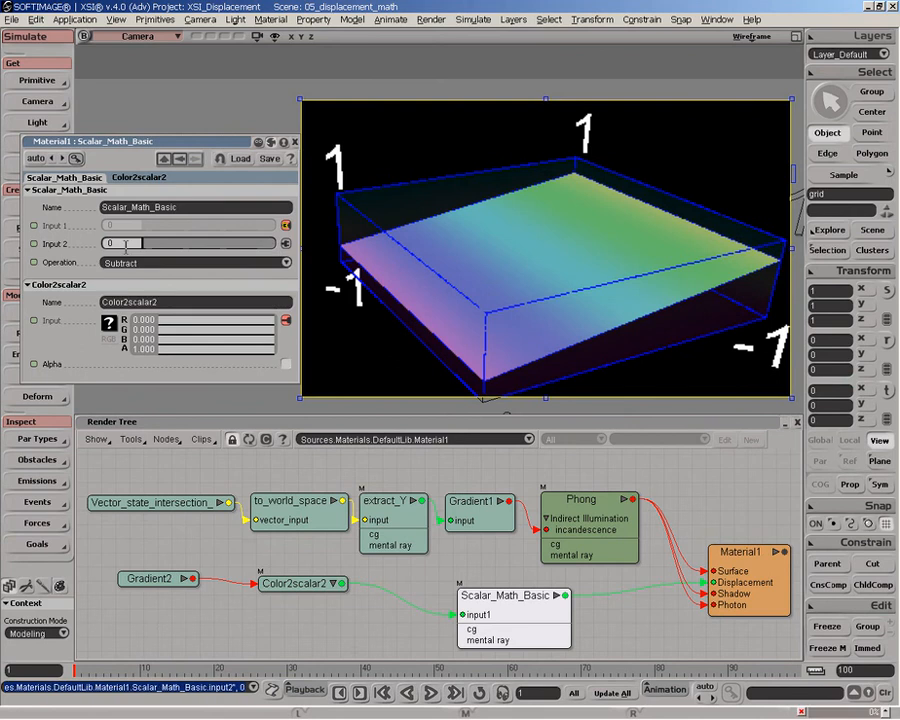
# Switch Scalar_Math_Basic to Multiply and try Input 2 values of 1, 0.5 and -0.5.
pyautogui.click(139, 262)
pyautogui.click(133, 272)
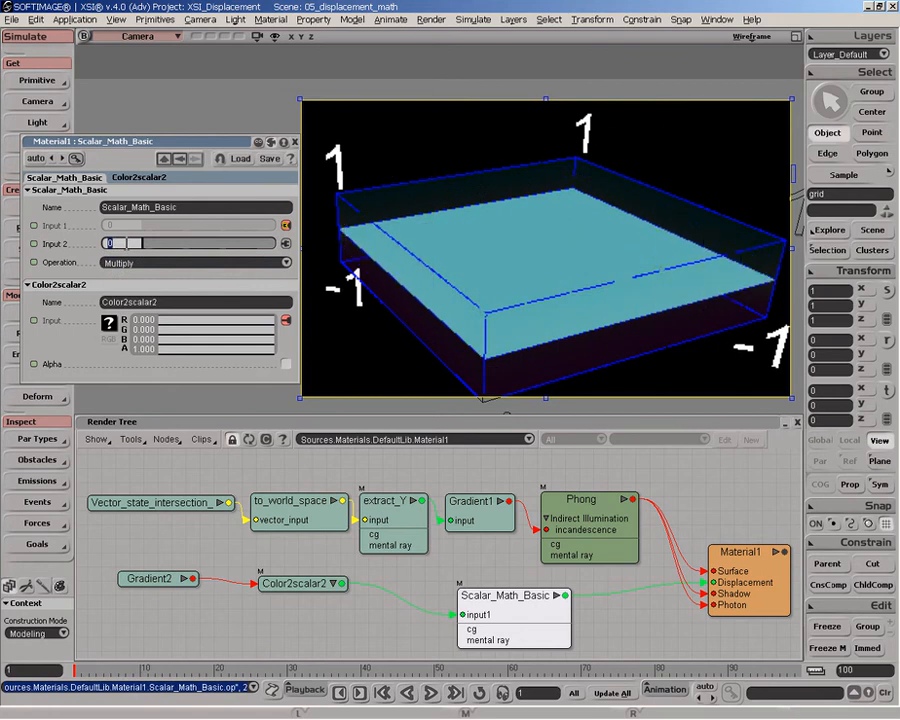
pyautogui.write('1')
pyautogui.press('Return')
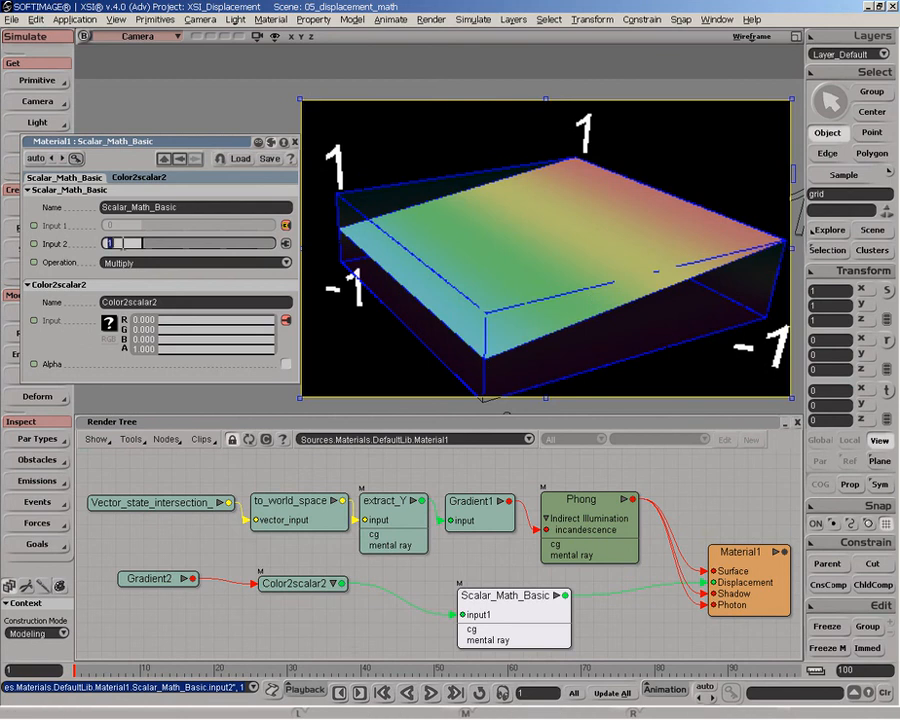
pyautogui.write('5')
pyautogui.press('Return')
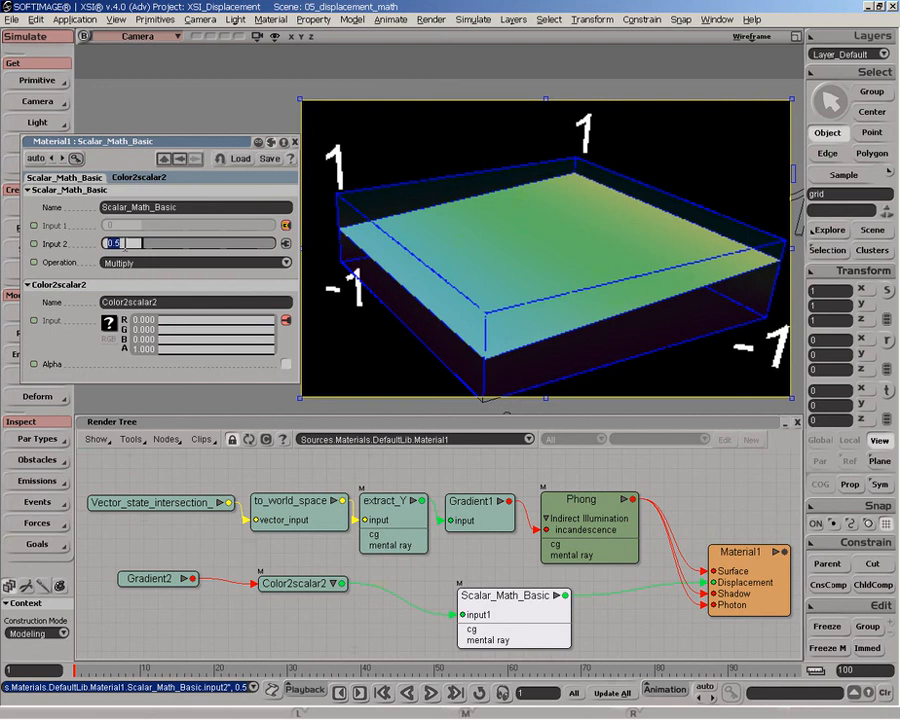
pyautogui.write('-0.5')
pyautogui.press('Return')
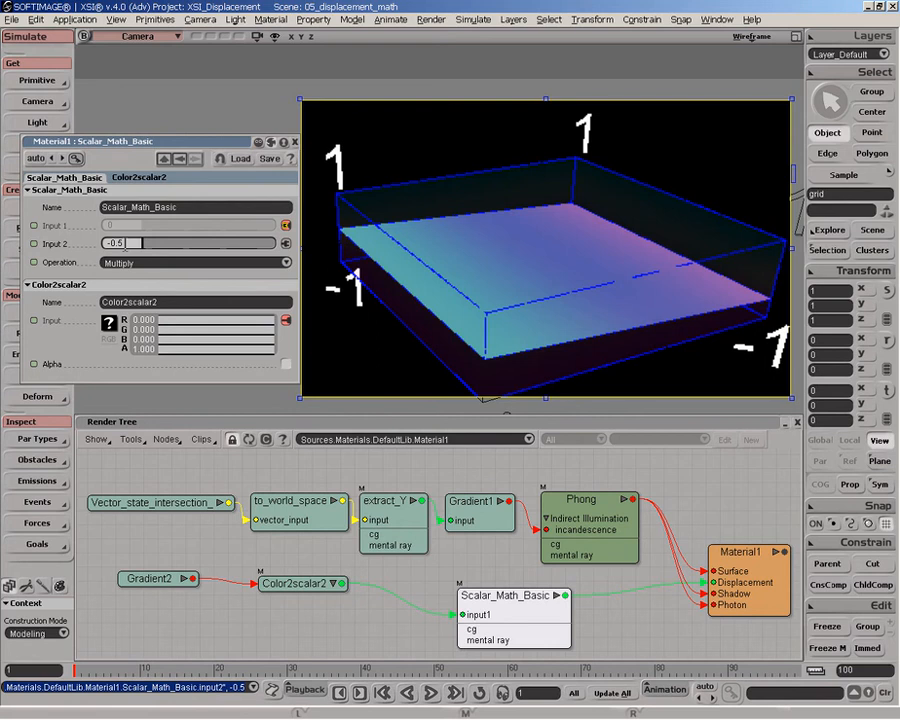
# Set Input 2 back to 0 while keeping Scalar_Math_Basic on the Multiply operation.
pyautogui.click(135, 262)
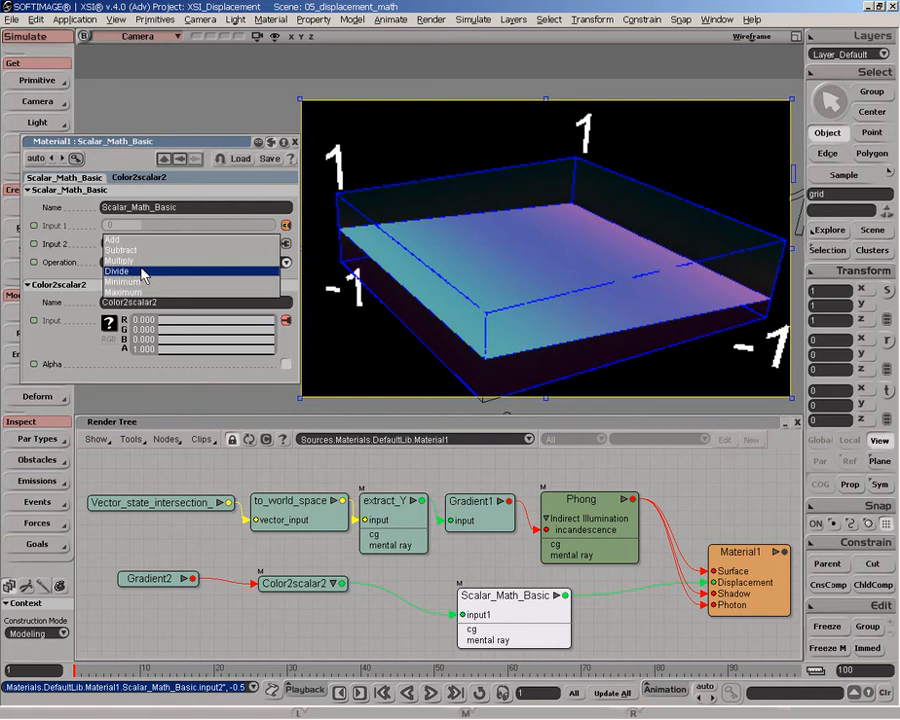
pyautogui.click(139, 261)
pyautogui.moveTo(127, 243); pyautogui.dragTo(105, 243)
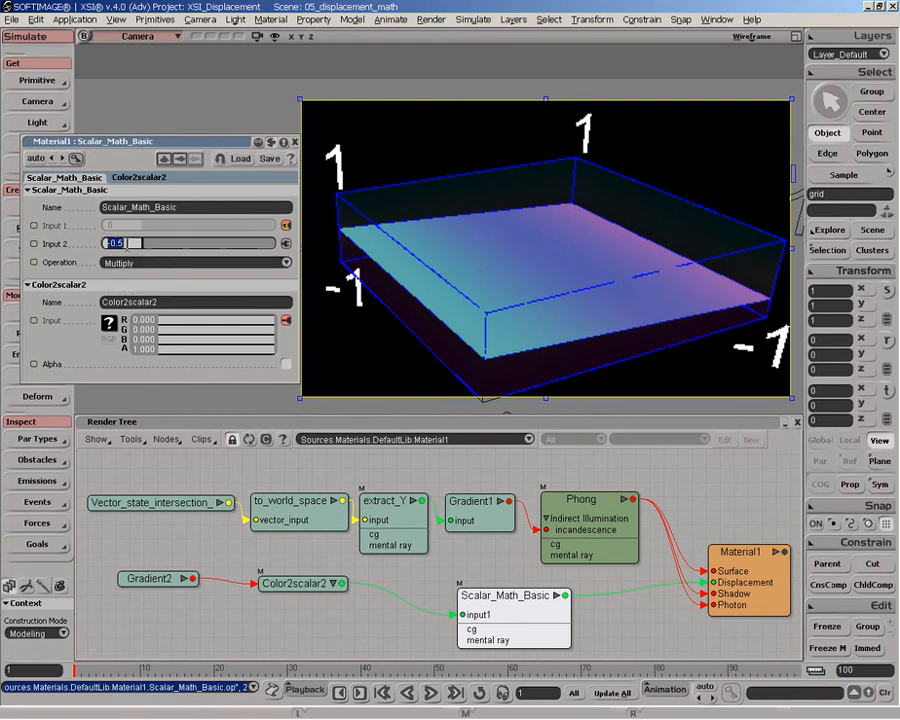
pyautogui.write('0')
# Change the Scalar_Math_Basic operation to Divide and try Input 2 values of 10 and 2.
pyautogui.click(140, 262)
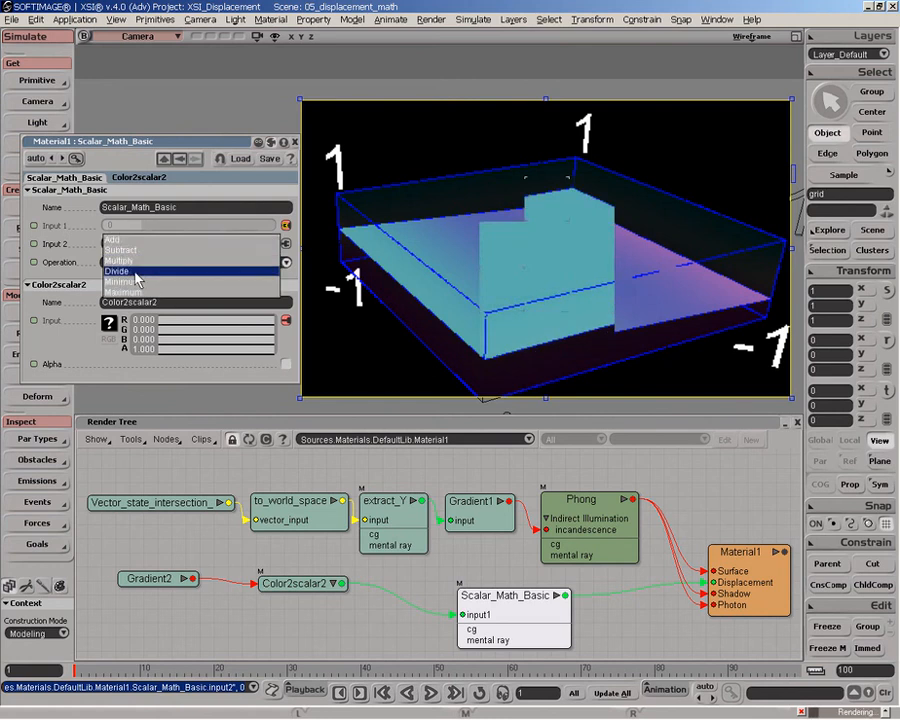
pyautogui.click(140, 270)
pyautogui.doubleClick(118, 243)
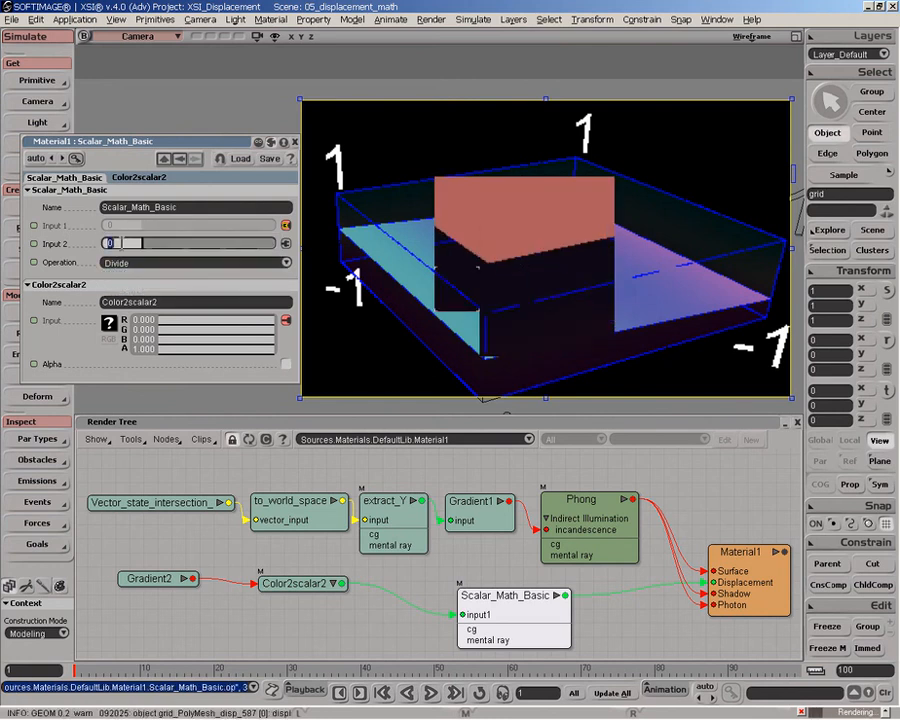
pyautogui.write('10')
pyautogui.press('Return')
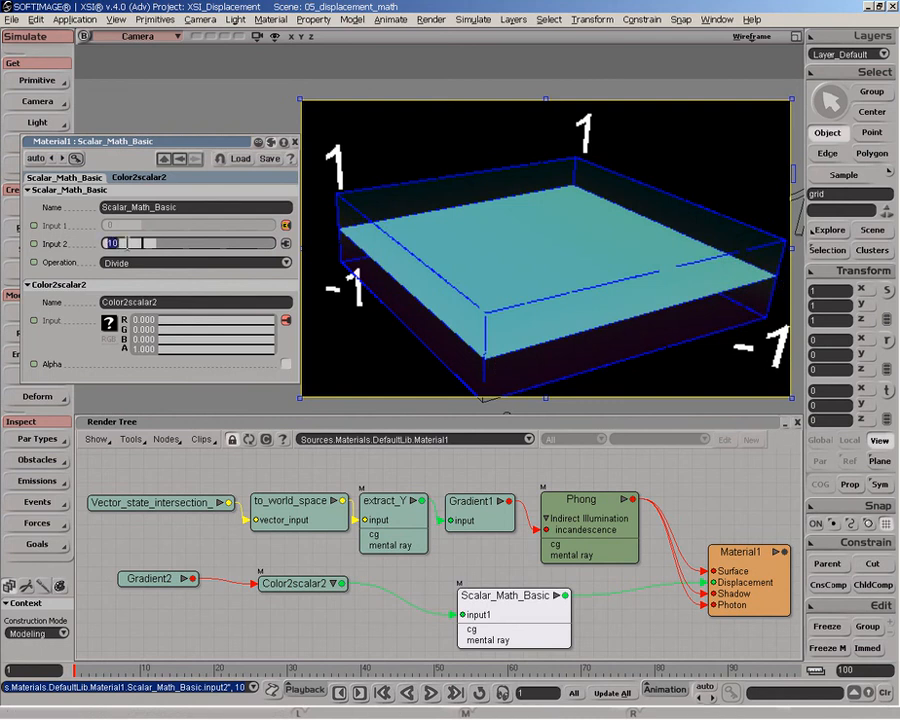
pyautogui.write('2')
pyautogui.press('Return')
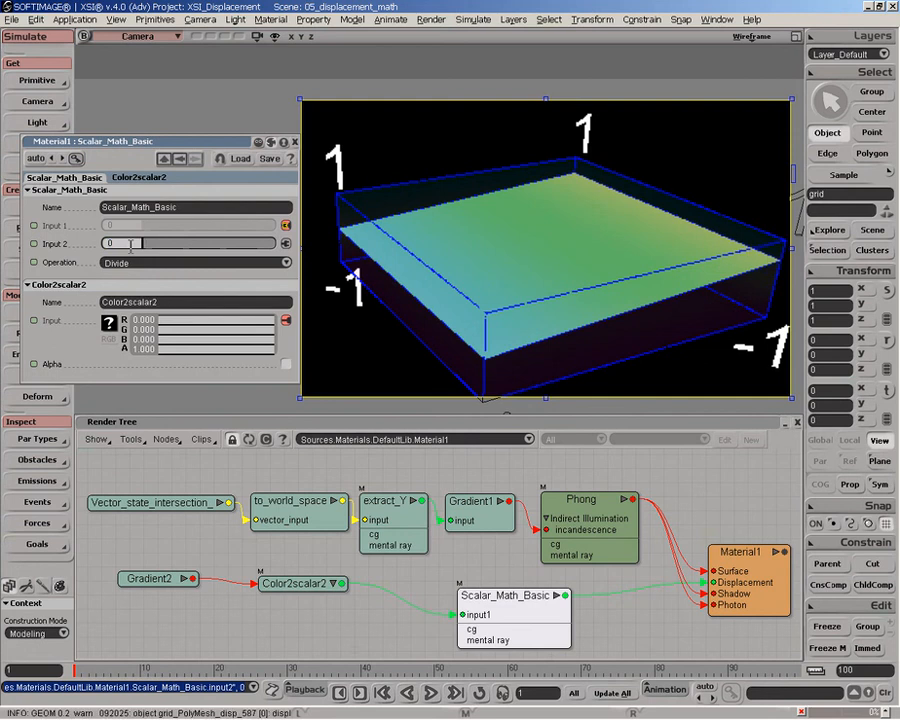
# Change the Scalar_Math_Basic operation to Minimum with Input 2 at 0.5, and nudge the node slightly in the render tree.
pyautogui.click(140, 263)
pyautogui.click(145, 274)
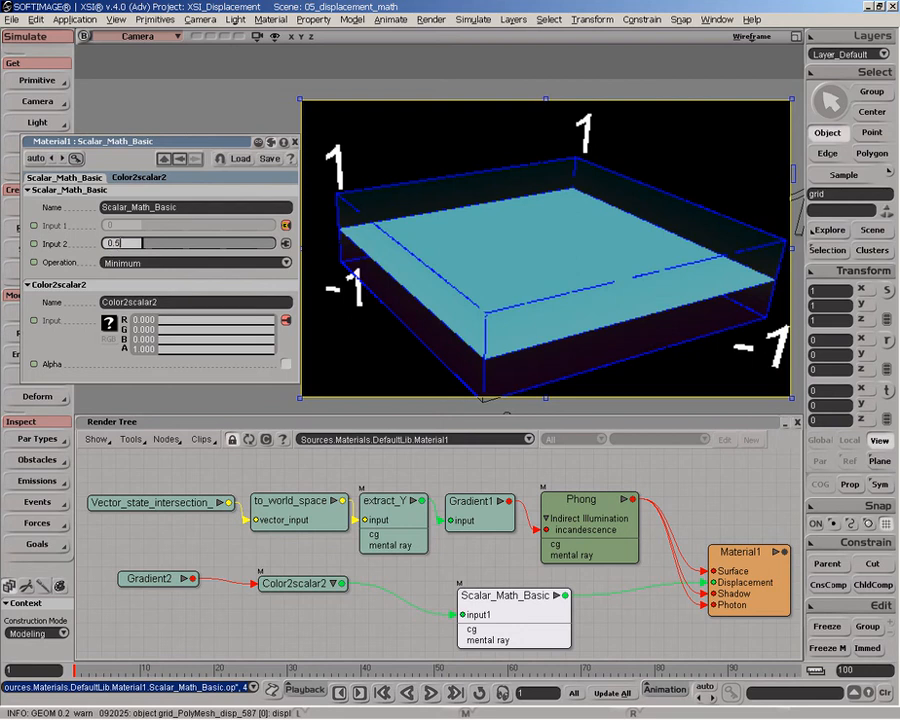
pyautogui.press('Return')
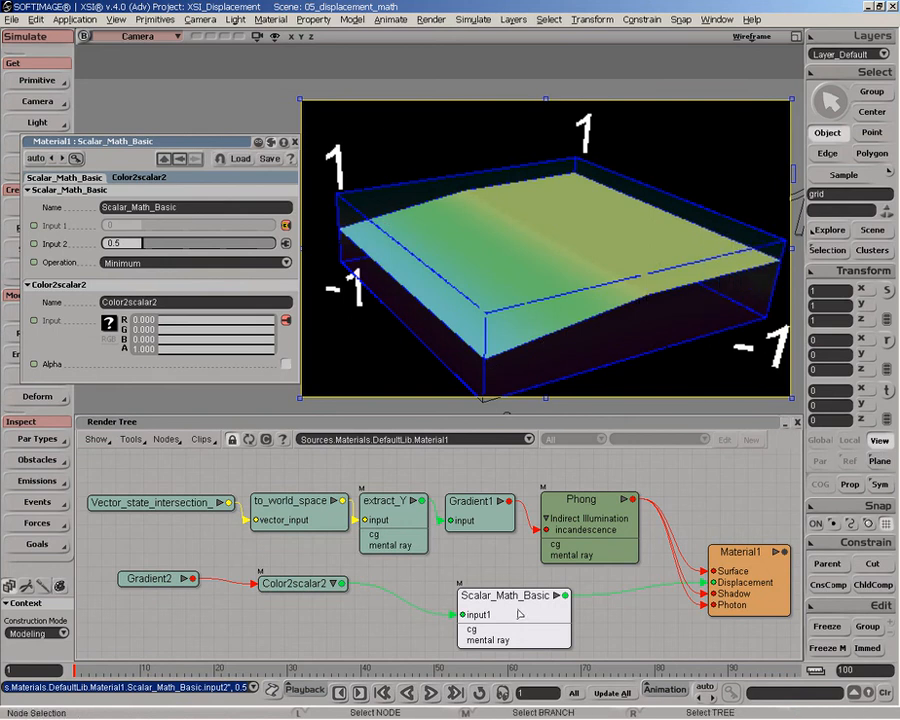
pyautogui.moveTo(519, 613); pyautogui.dragTo(515, 605)
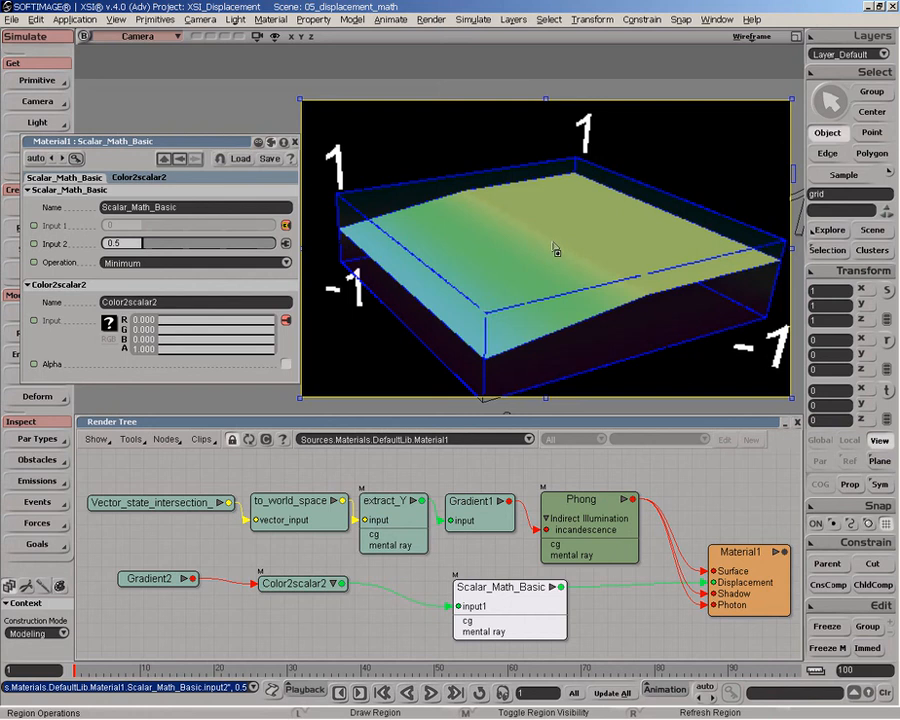
# Set the Scalar_Math_Basic operation to Maximum, try Input 2 at 0.8, settle on 0.2, and close its properties.
pyautogui.click(140, 262)
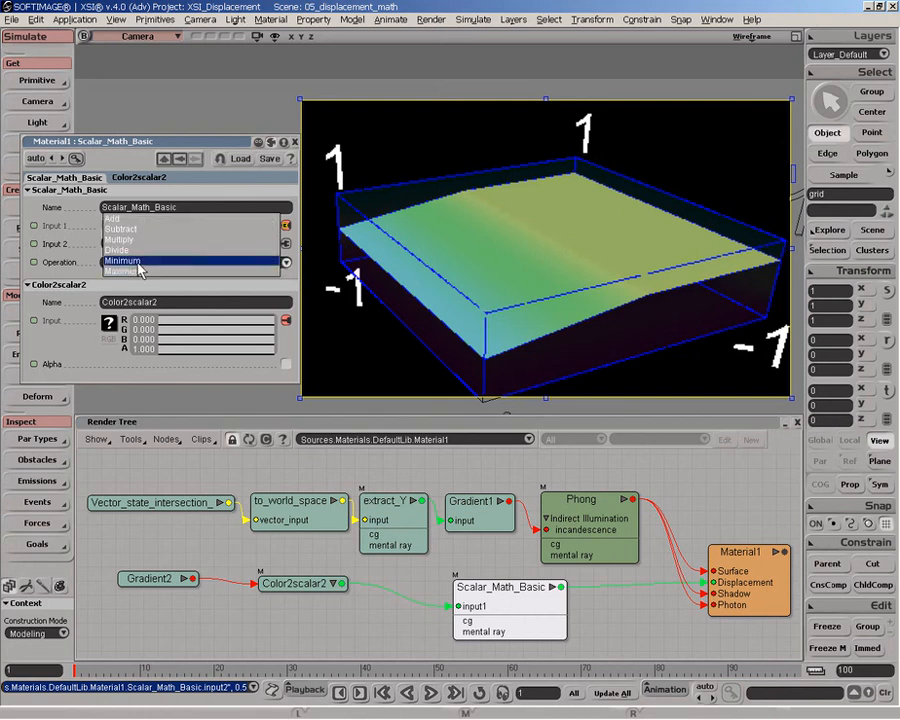
pyautogui.click(139, 272)
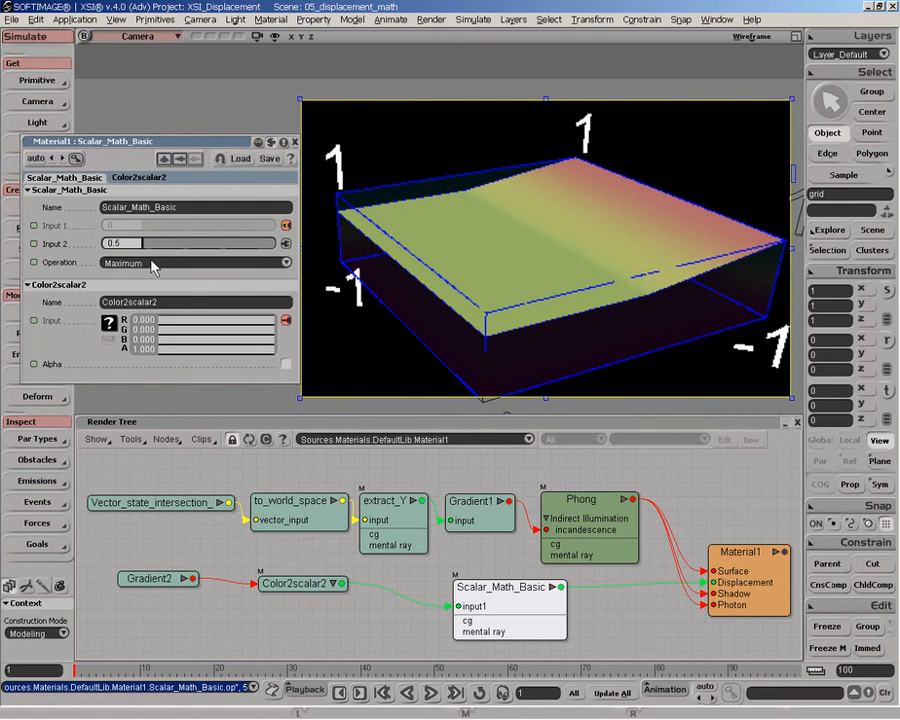
pyautogui.click(113, 243)
pyautogui.press('Return')
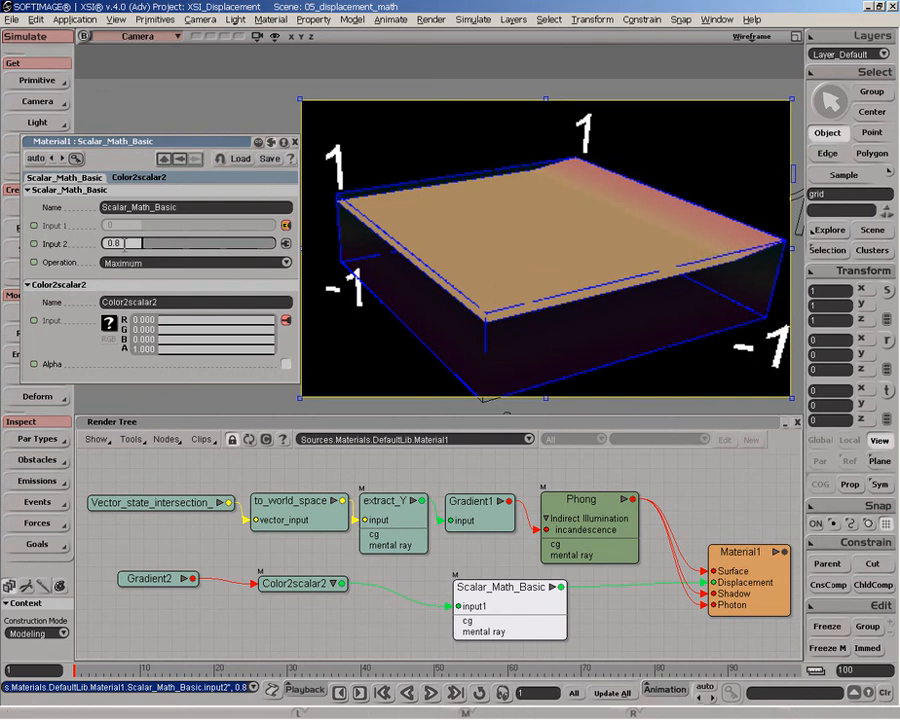
pyautogui.write('0.2')
pyautogui.press('Return')
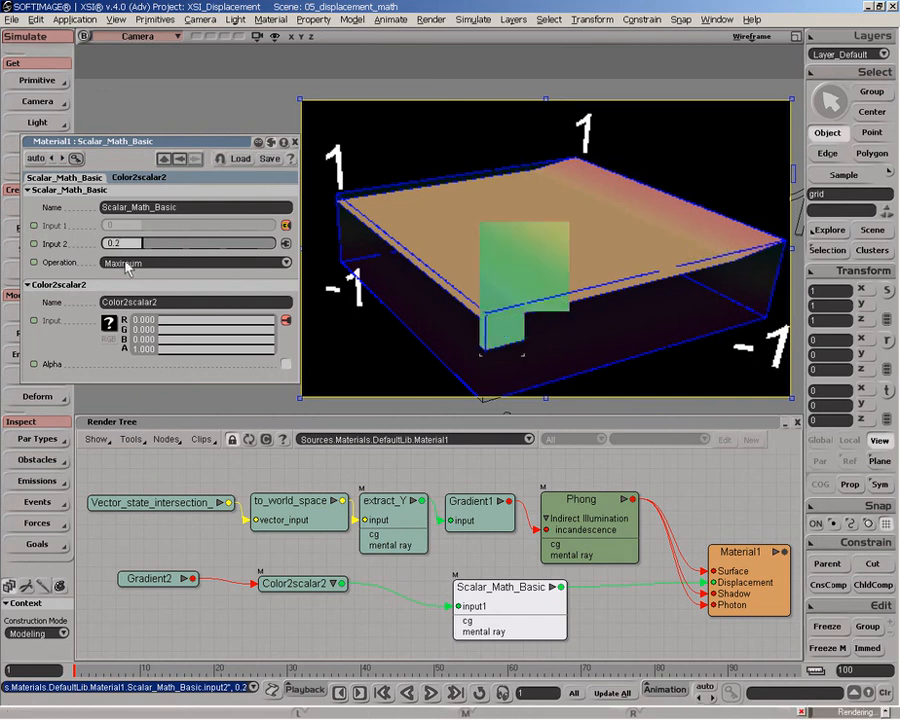
pyautogui.click(295, 142)
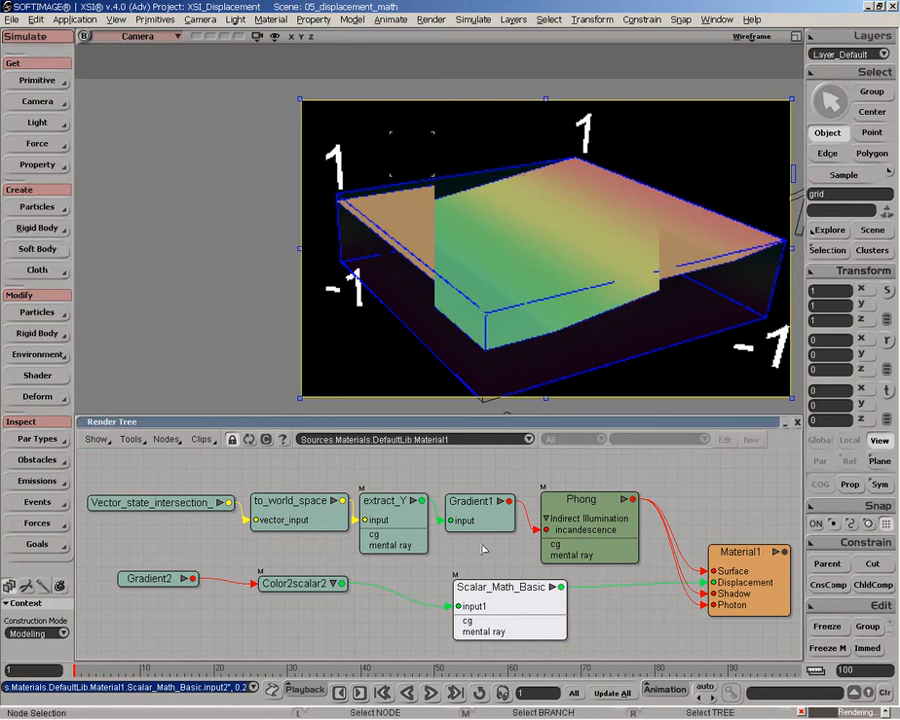
# Add a second Scalar Basic math node and place it between the existing Scalar_Math_Basic node and Material1.
pyautogui.moveTo(509, 577); pyautogui.dragTo(489, 577)
pyautogui.click(165, 439)
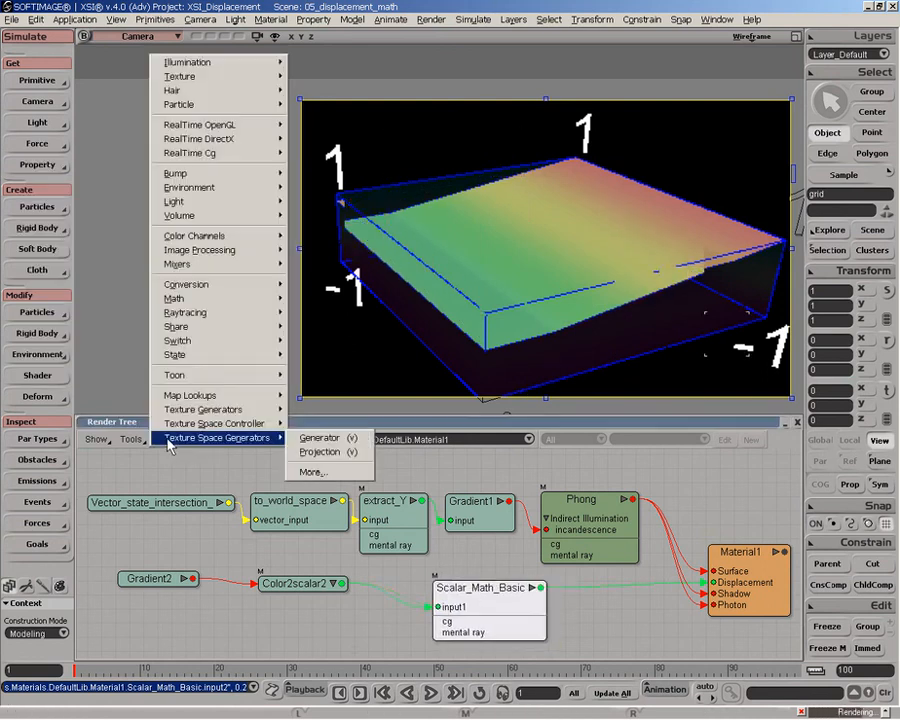
pyautogui.moveTo(178, 298)
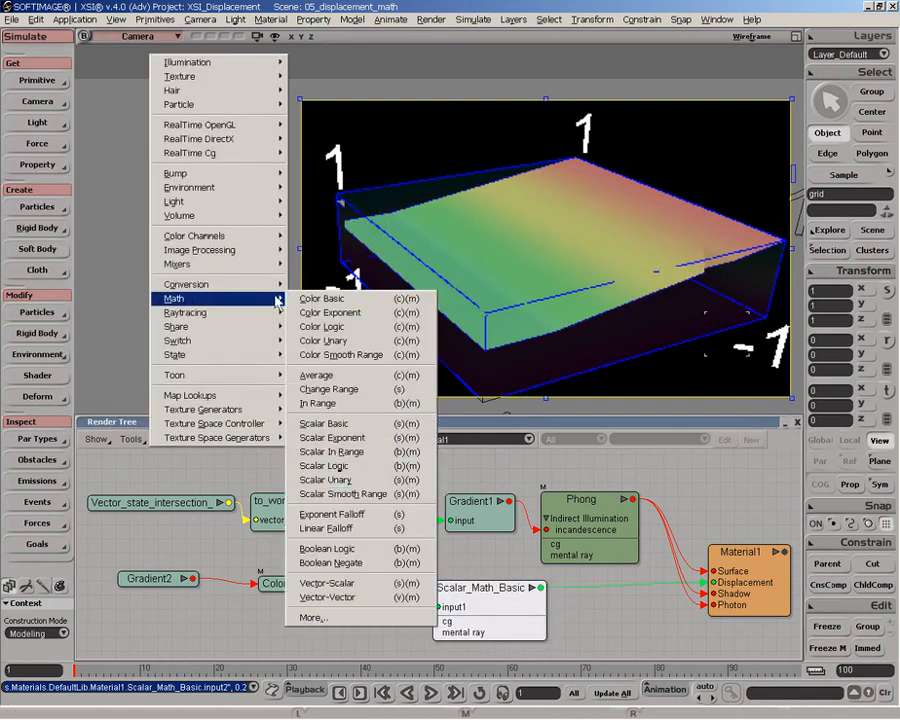
pyautogui.click(330, 421)
pyautogui.moveTo(427, 471); pyautogui.dragTo(636, 609)
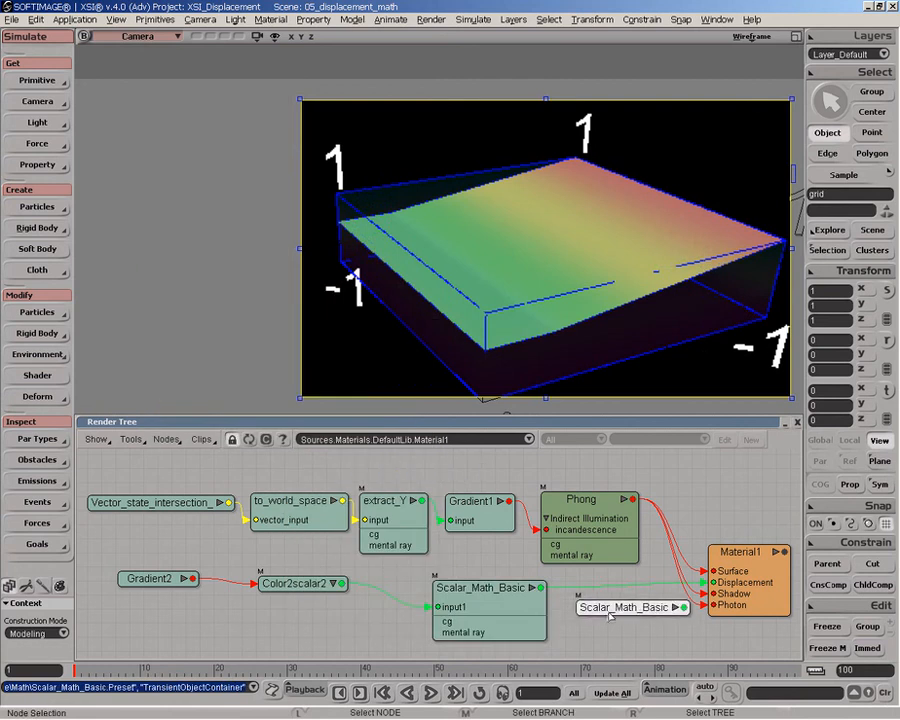
# Make room beside the first Scalar_Math_Basic node and connect its output to input1 of the second one.
pyautogui.moveTo(480, 588); pyautogui.dragTo(437, 585)
pyautogui.moveTo(498, 585); pyautogui.dragTo(599, 584)
pyautogui.click(600, 611)
# Set the second Scalar_Math_Basic node's operation to Minimum and its Input 2 to 0.8.
pyautogui.doubleClick(599, 584)
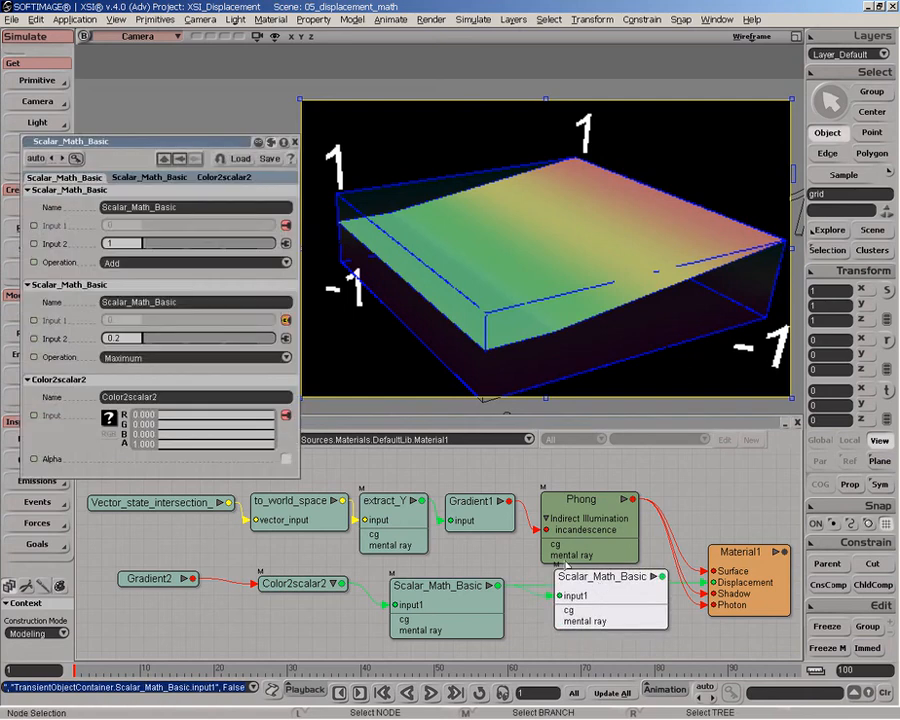
pyautogui.click(137, 263)
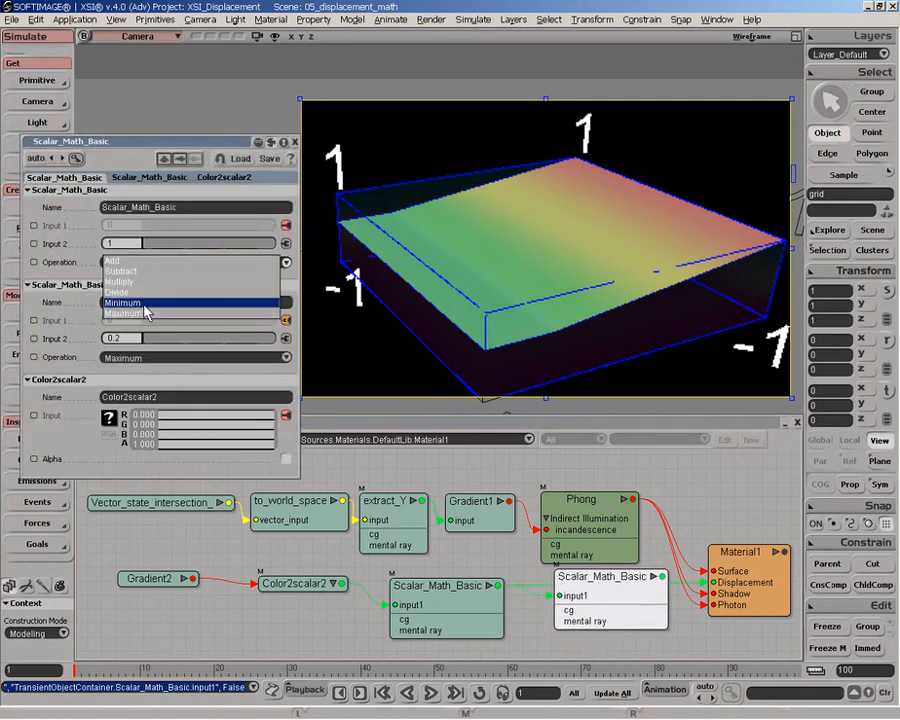
pyautogui.click(143, 305)
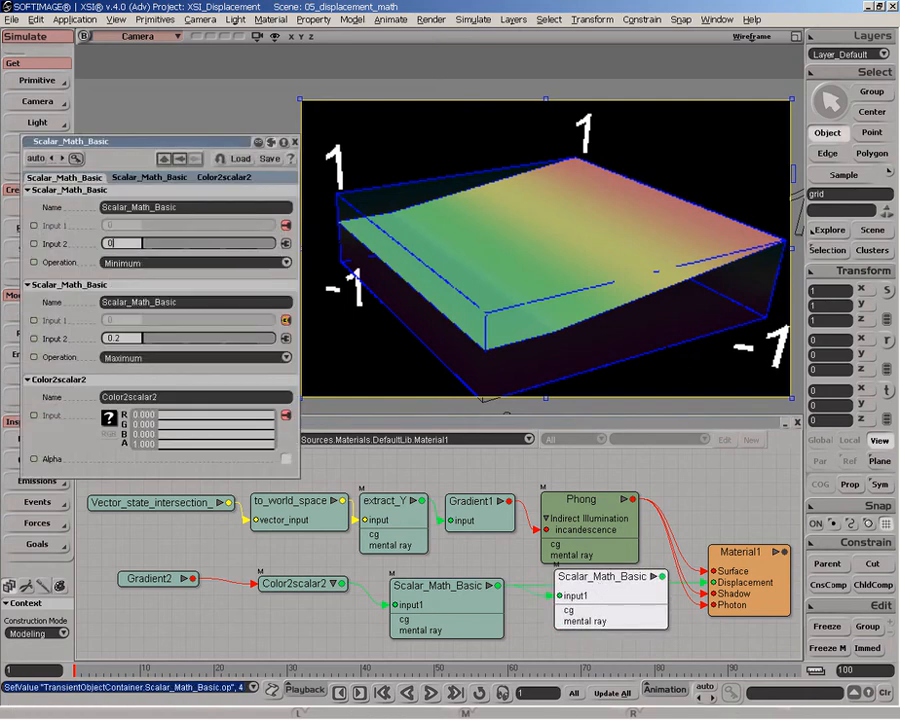
pyautogui.write('0.8')
pyautogui.press('Return')
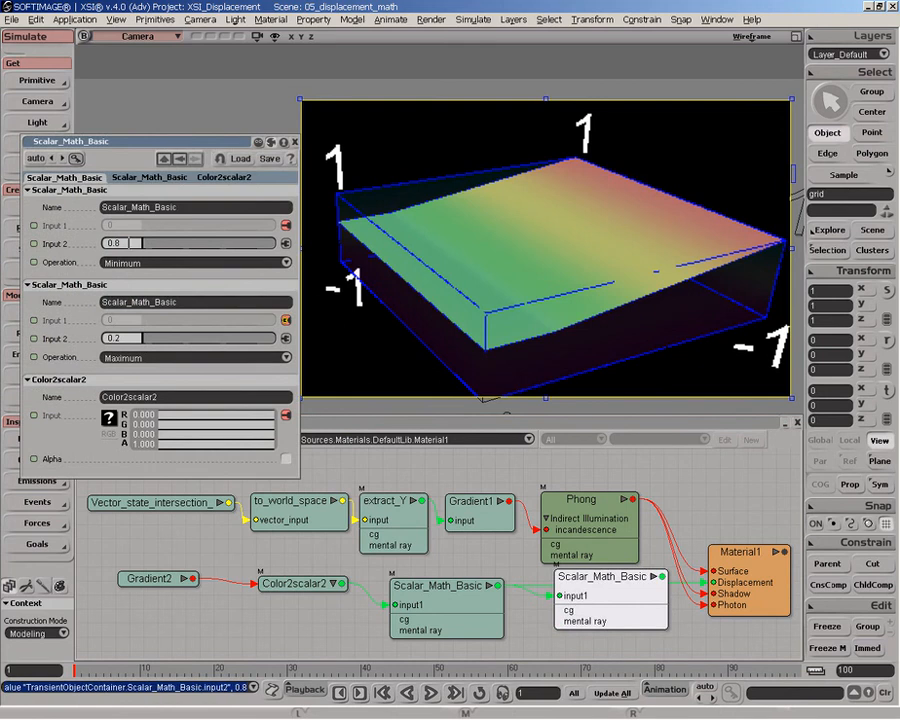
# Close the properties, move the Minimum math node down, and connect its output to Material1's Displacement.
pyautogui.click(295, 141)
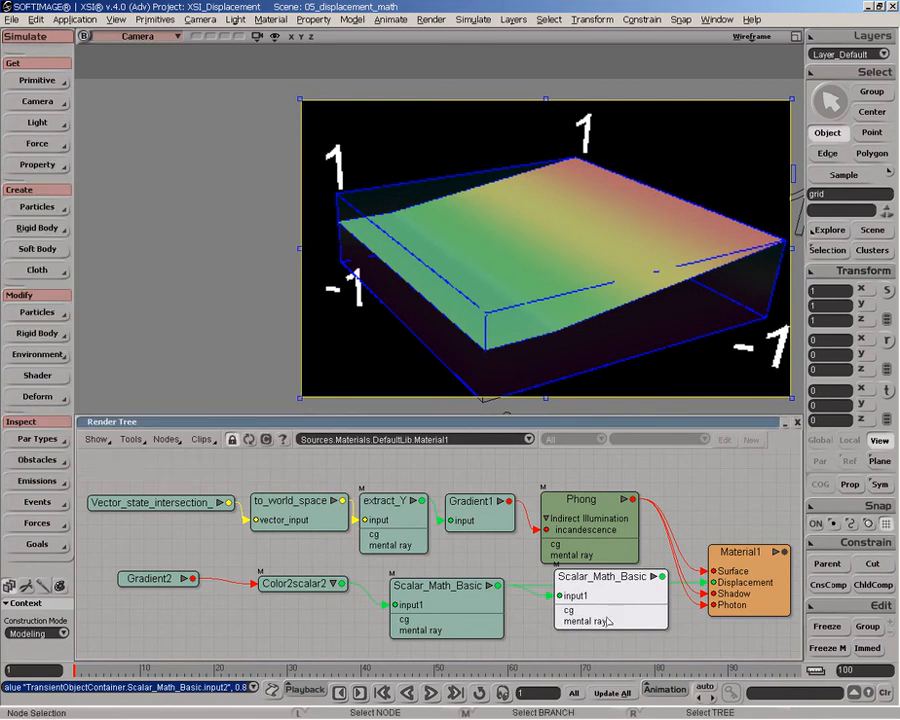
pyautogui.moveTo(617, 602); pyautogui.dragTo(607, 634)
pyautogui.moveTo(710, 592); pyautogui.dragTo(745, 538)
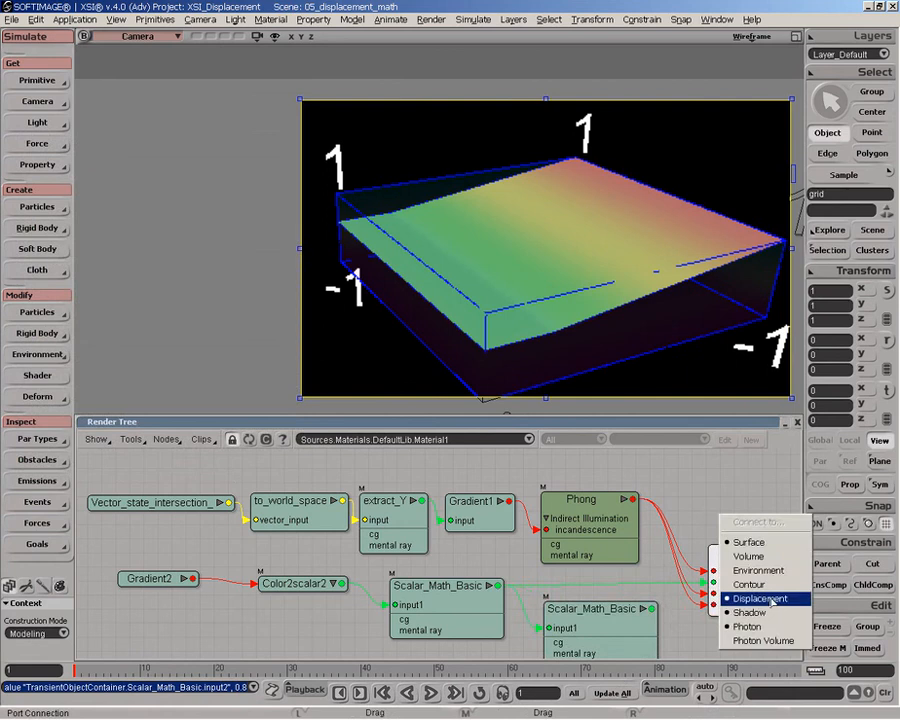
pyautogui.click(745, 538)
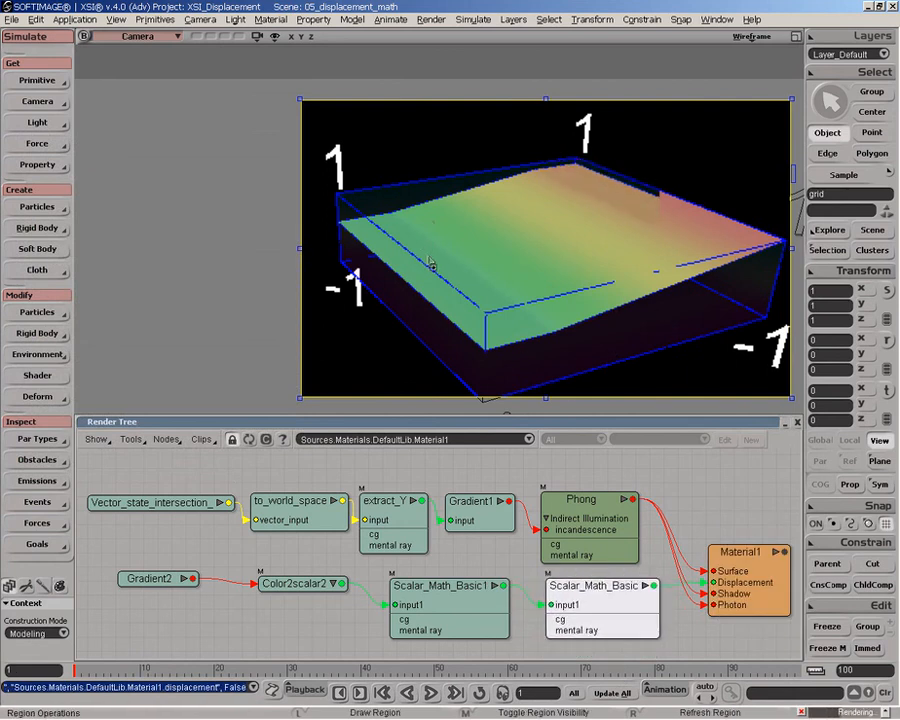
# Check the properties of Scalar_Math_Basic1, close them, and rename that node "maximum".
pyautogui.moveTo(460, 598); pyautogui.dragTo(450, 598)
pyautogui.doubleClick(450, 598)
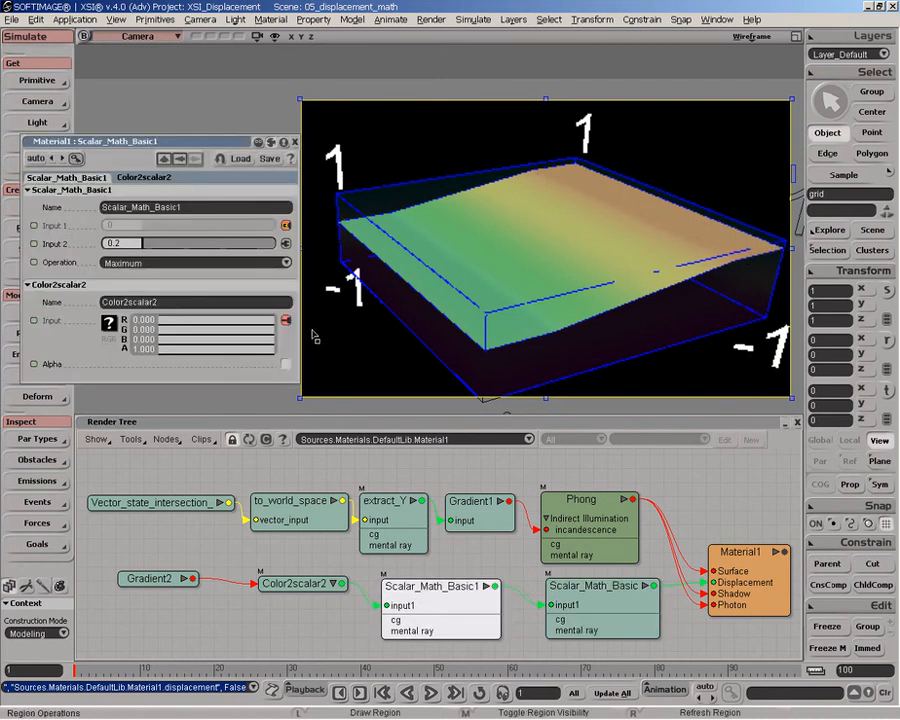
pyautogui.click(296, 142)
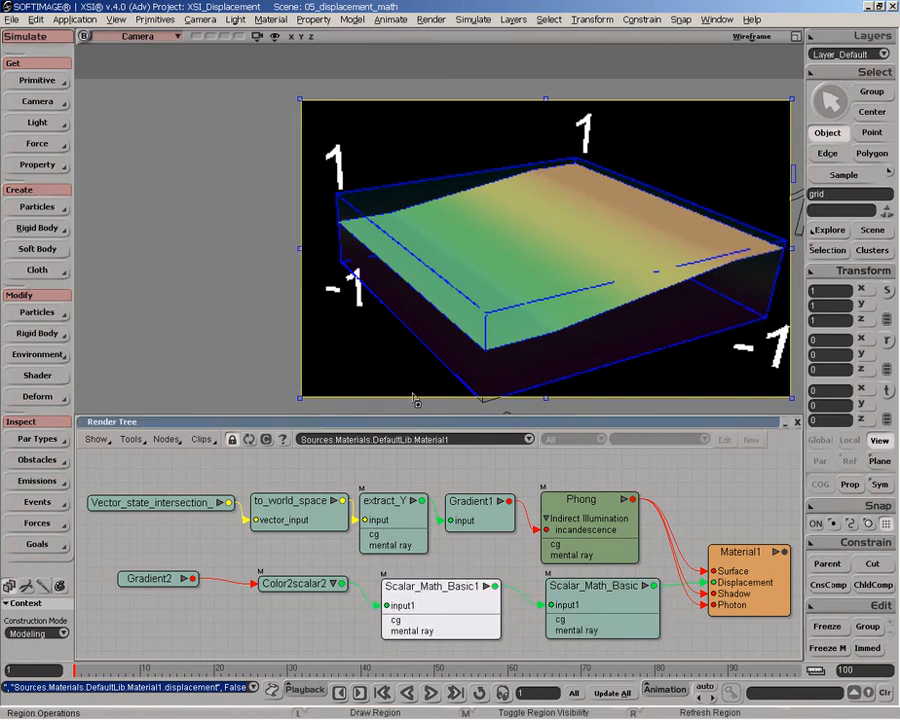
pyautogui.press('F2')
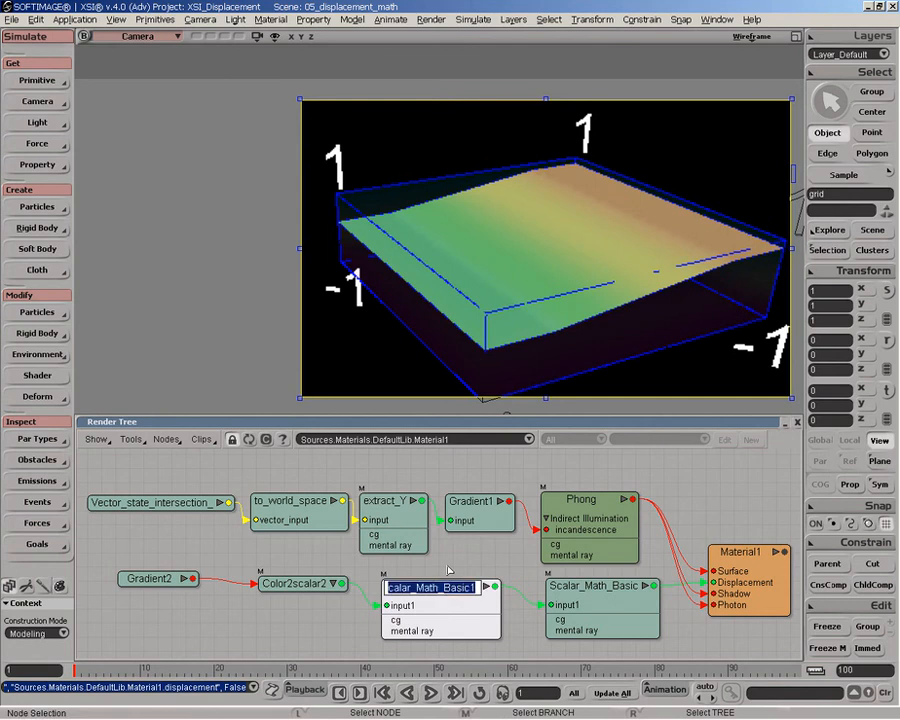
pyautogui.write('maximum')
pyautogui.press('Return')
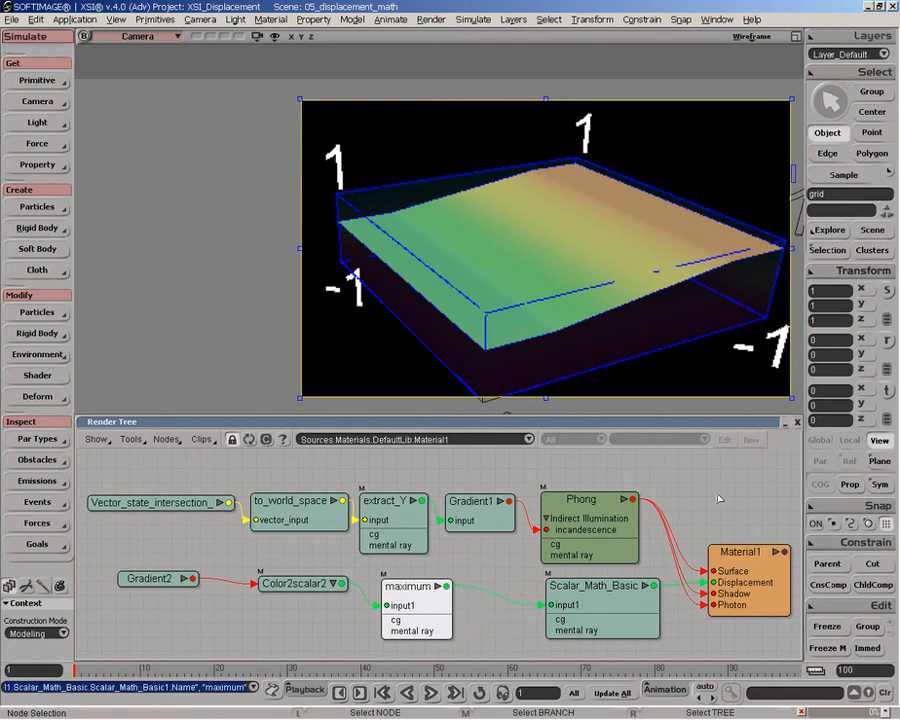
# Rename the second math node, which feeds Material1's Displacement, to "minimum".
pyautogui.click(628, 587)
pyautogui.press('F2')
pyautogui.write('m')
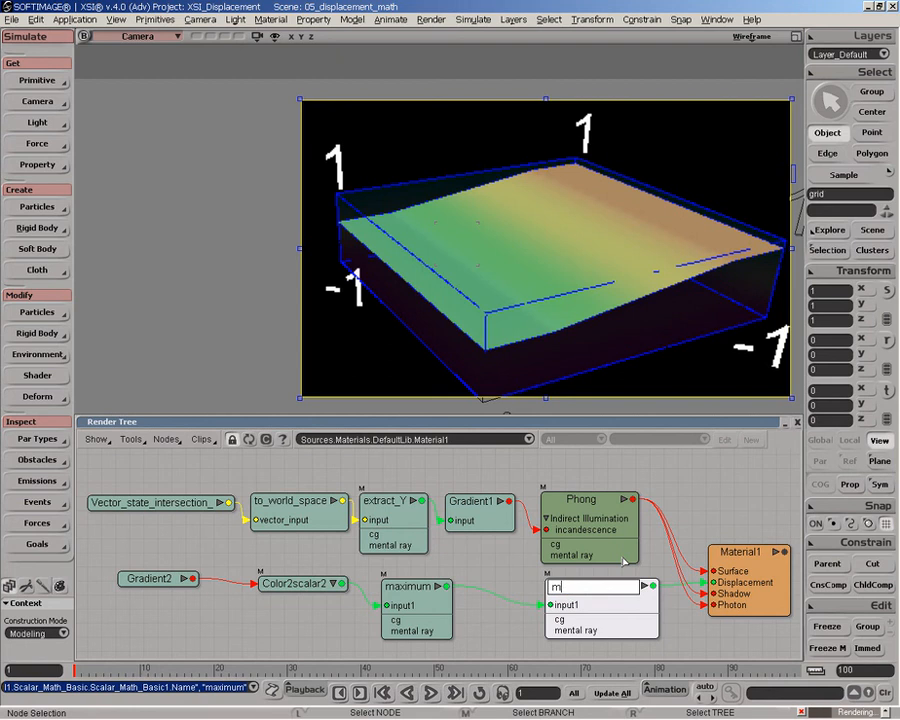
pyautogui.write('inimum')
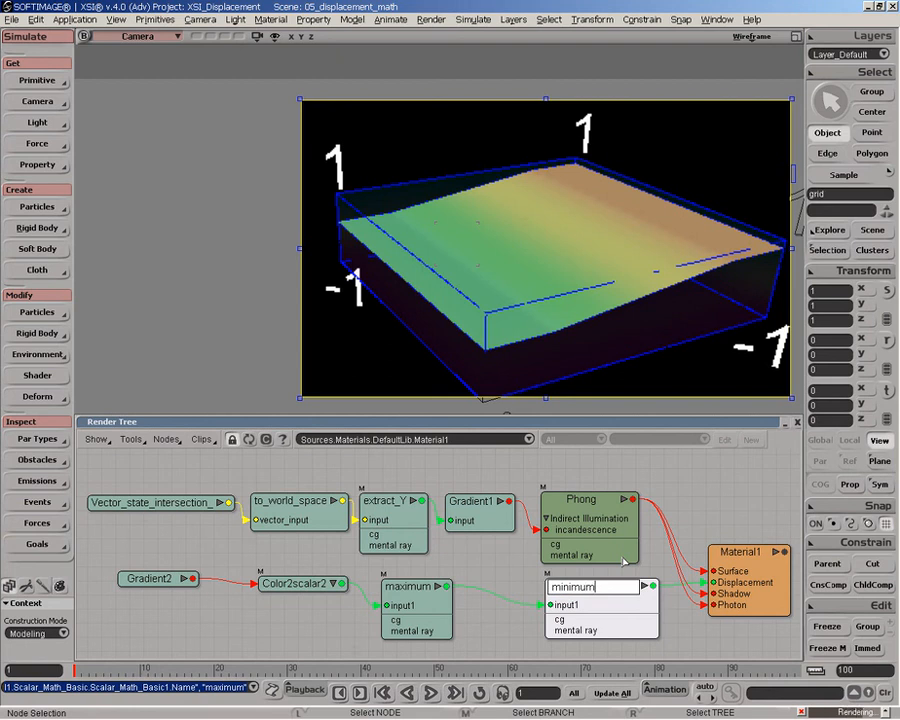
pyautogui.press('Return')
# Rearrange the maximum and minimum nodes so they sit close together between Color2scalar2 and Material1.
pyautogui.moveTo(578, 617); pyautogui.dragTo(532, 604)
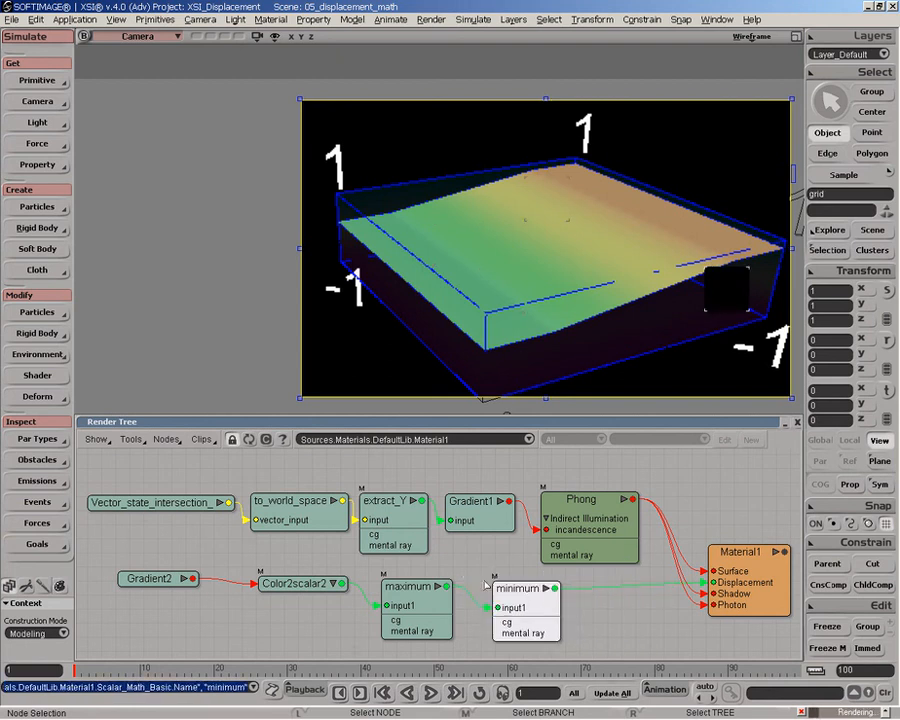
pyautogui.moveTo(409, 613); pyautogui.dragTo(421, 615)
pyautogui.click(533, 611)
pyautogui.moveTo(534, 606); pyautogui.dragTo(531, 600)
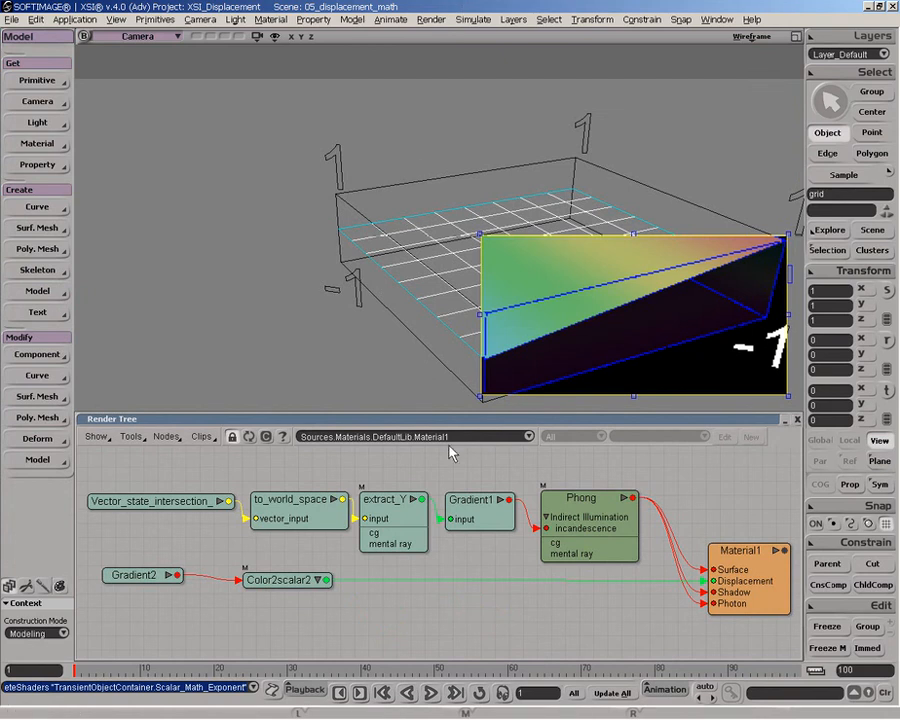
# Add a Scalar Exponent math node and place it between Color2scalar2 and Material1.
pyautogui.click(166, 440)
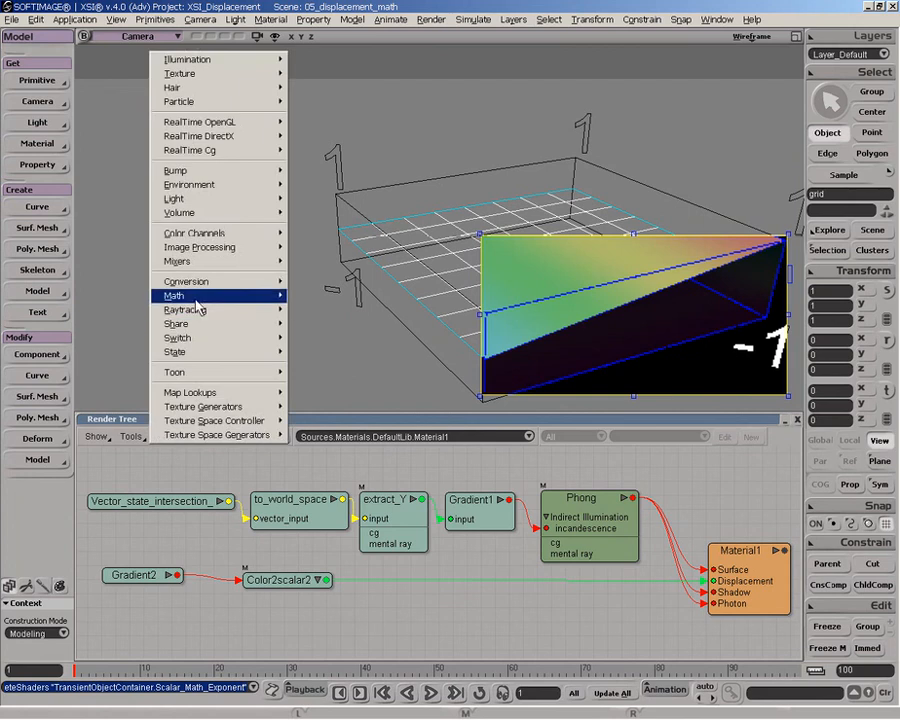
pyautogui.moveTo(197, 303)
pyautogui.click(332, 435)
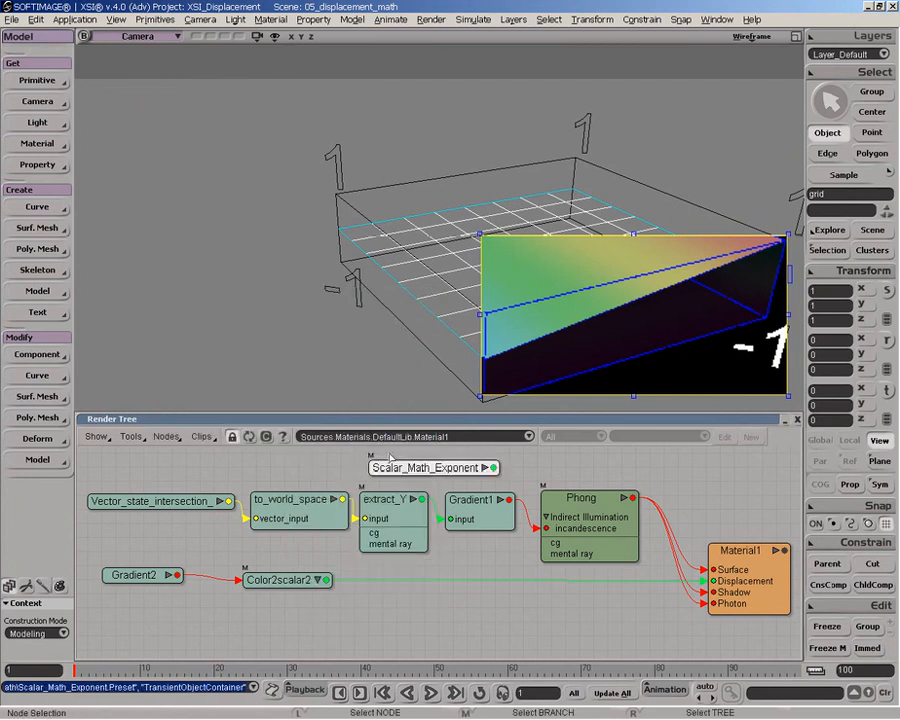
pyautogui.moveTo(433, 472); pyautogui.dragTo(493, 601)
# Set the Scalar_Math_Exponent operation to Bias with a Factor of 0.5, and close its properties.
pyautogui.doubleClick(493, 600)
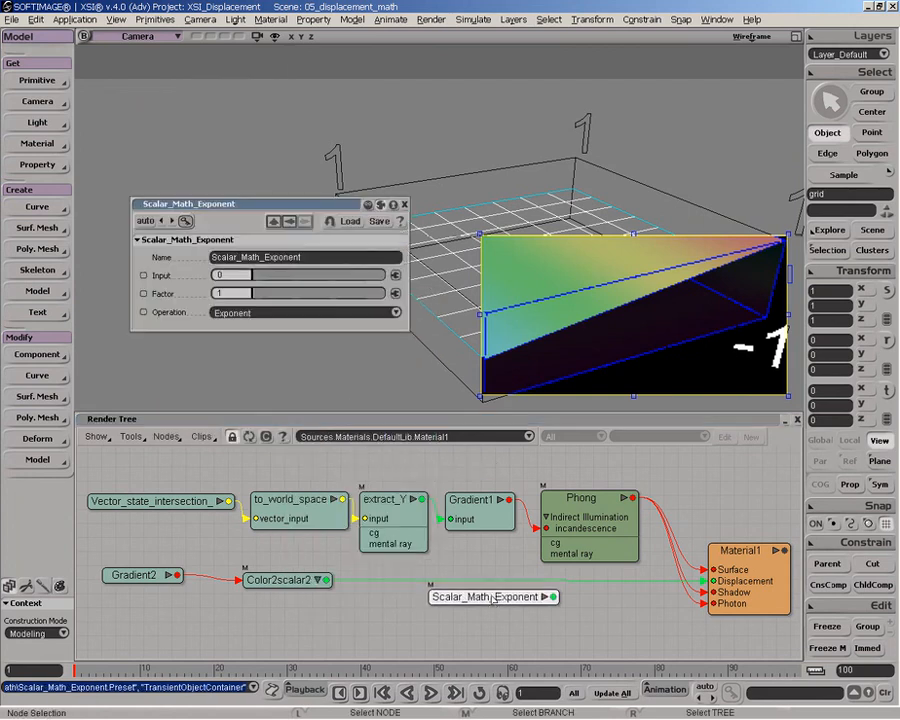
pyautogui.click(240, 312)
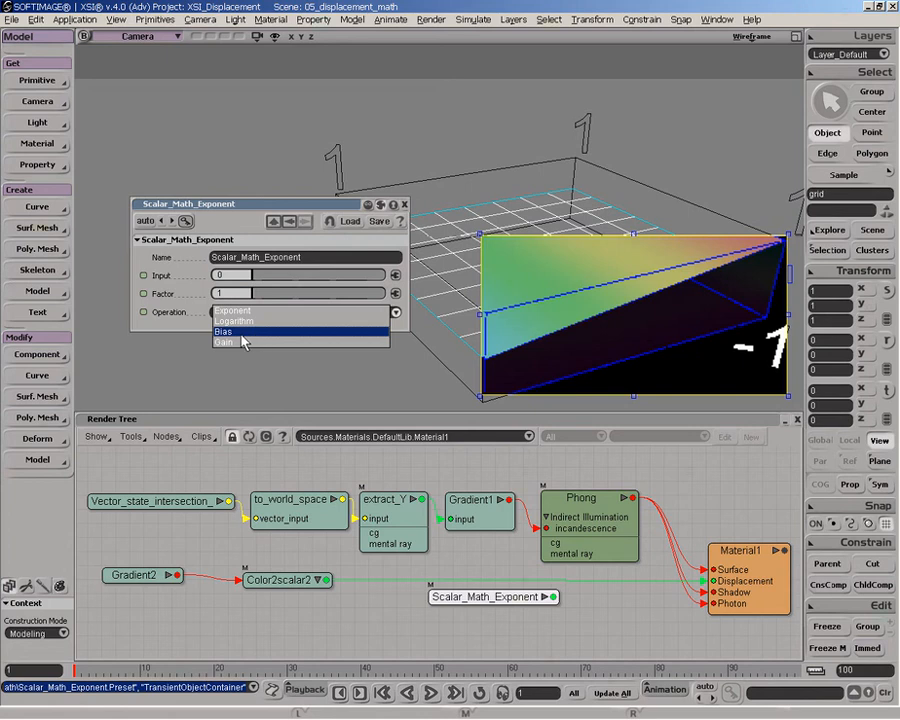
pyautogui.click(238, 334)
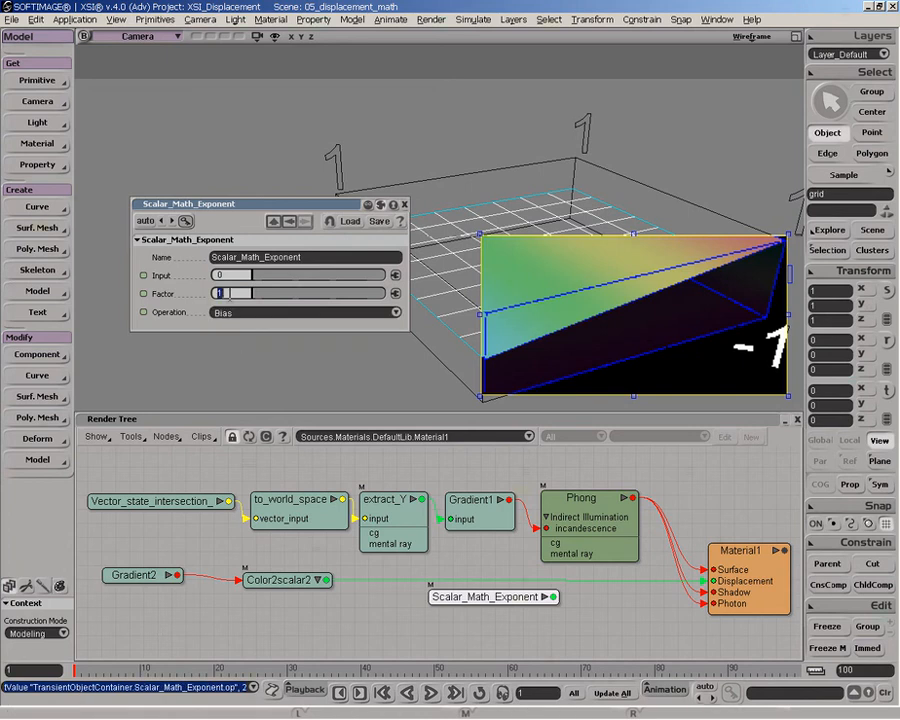
pyautogui.write('0.5')
pyautogui.press('Return')
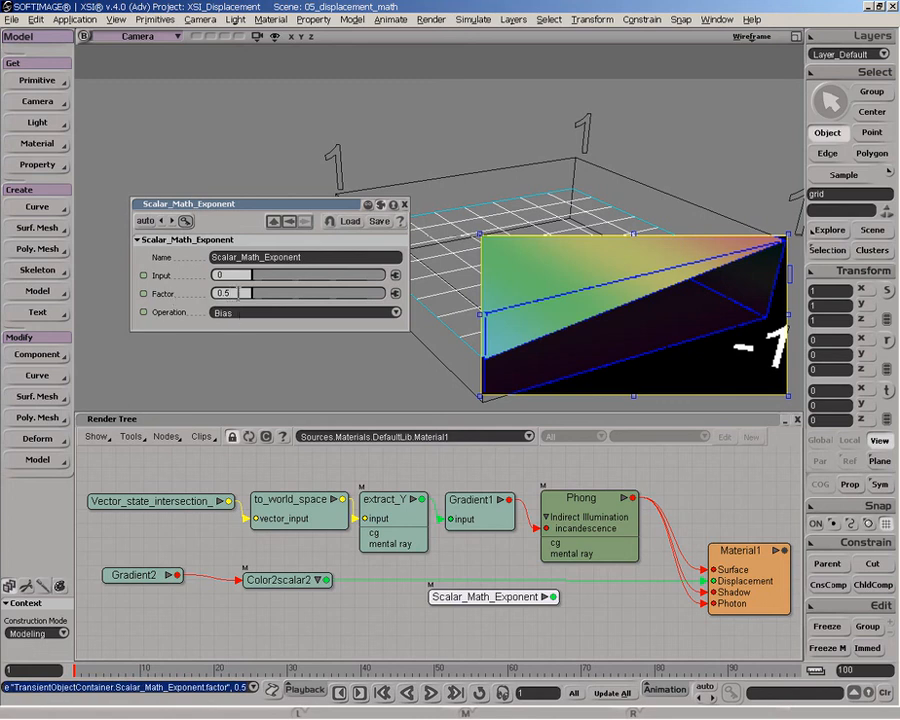
pyautogui.click(404, 204)
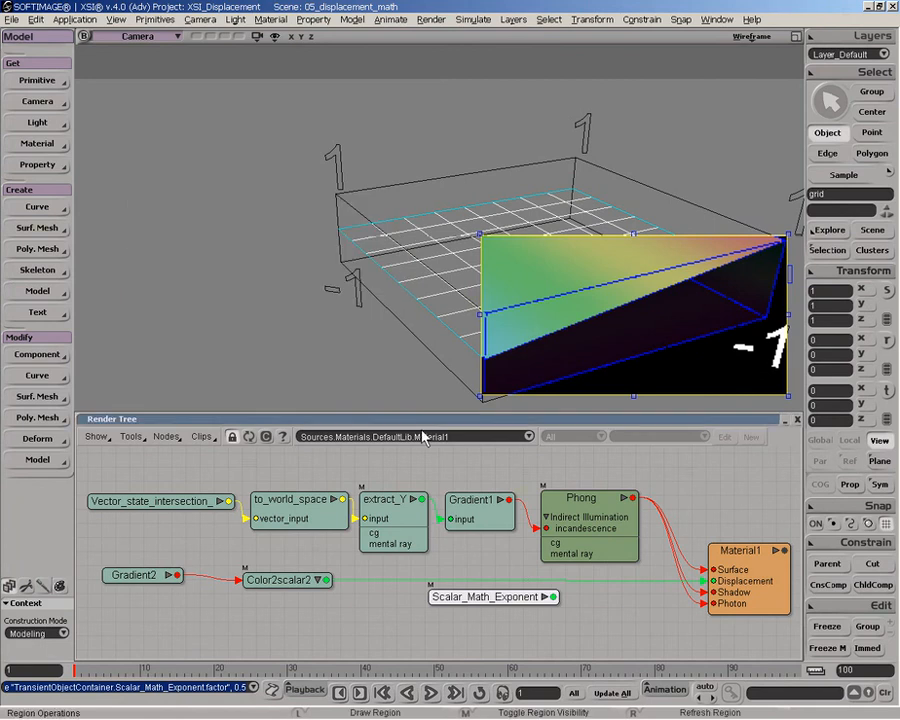
# Connect Color2scalar2 to the input of Scalar_Math_Exponent, and that node's output to Material1's Displacement.
pyautogui.moveTo(327, 580); pyautogui.dragTo(440, 592)
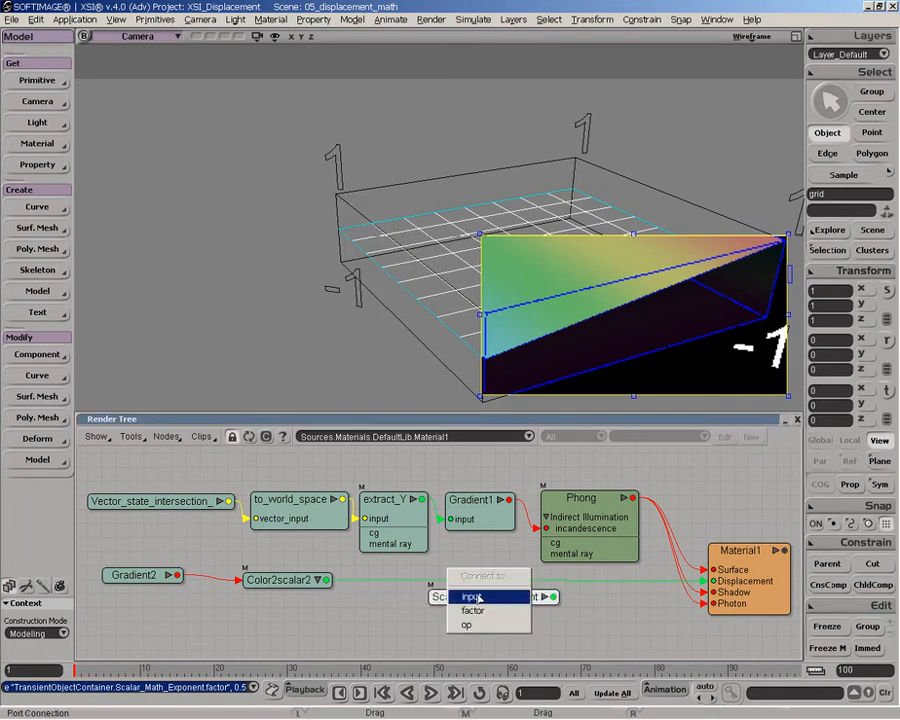
pyautogui.click(465, 601)
pyautogui.moveTo(539, 590); pyautogui.dragTo(750, 562)
pyautogui.click(765, 597)
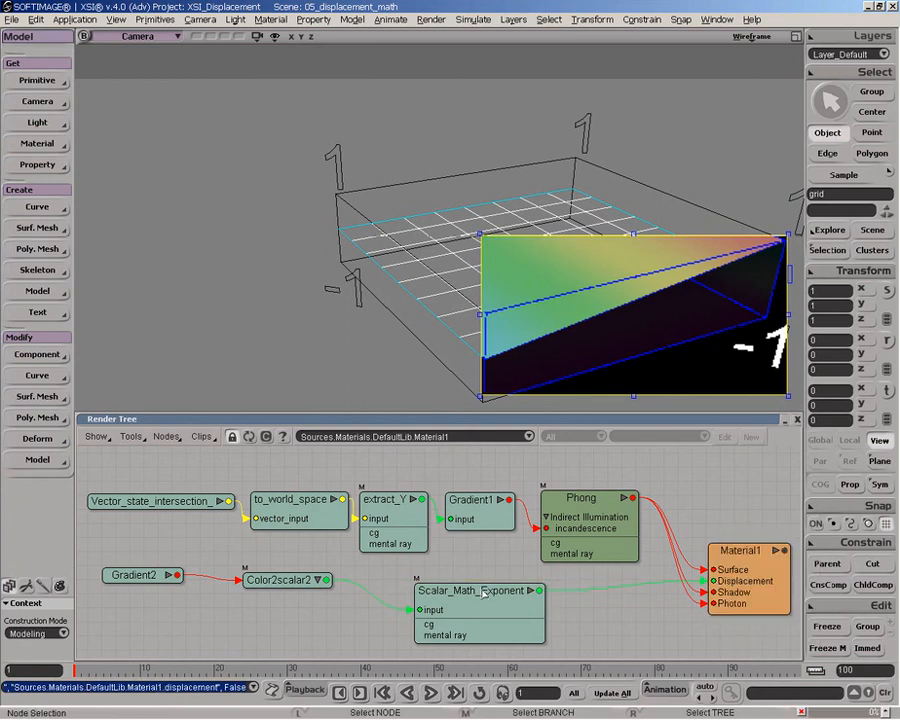
# Reopen the Scalar_Math_Exponent properties and set the Bias Factor to 0.9.
pyautogui.click(473, 610)
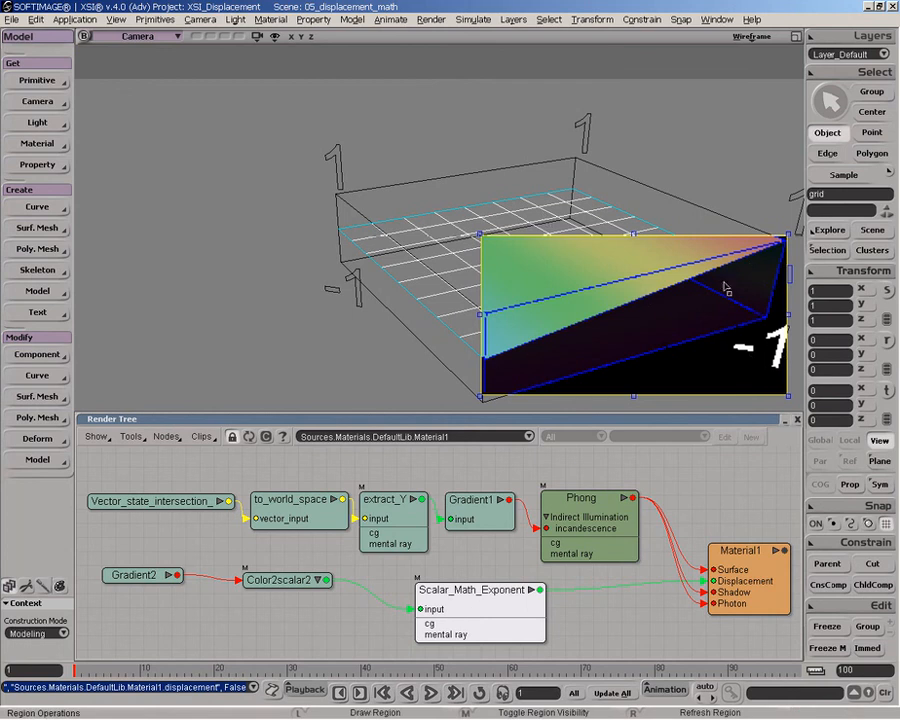
pyautogui.press('Return')
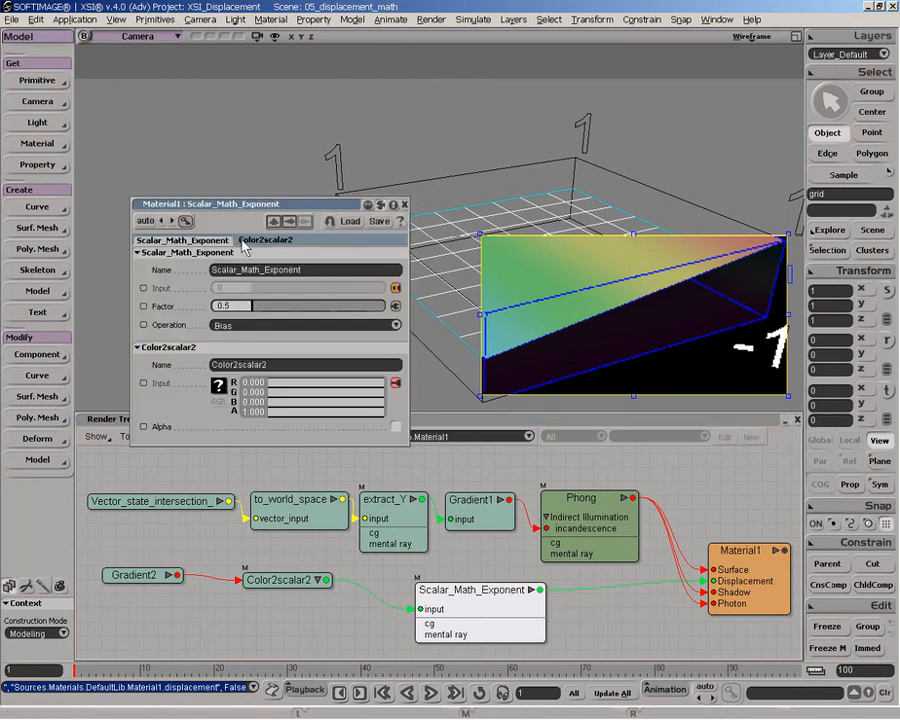
pyautogui.click(232, 307)
pyautogui.write('0.9')
pyautogui.press('Return')
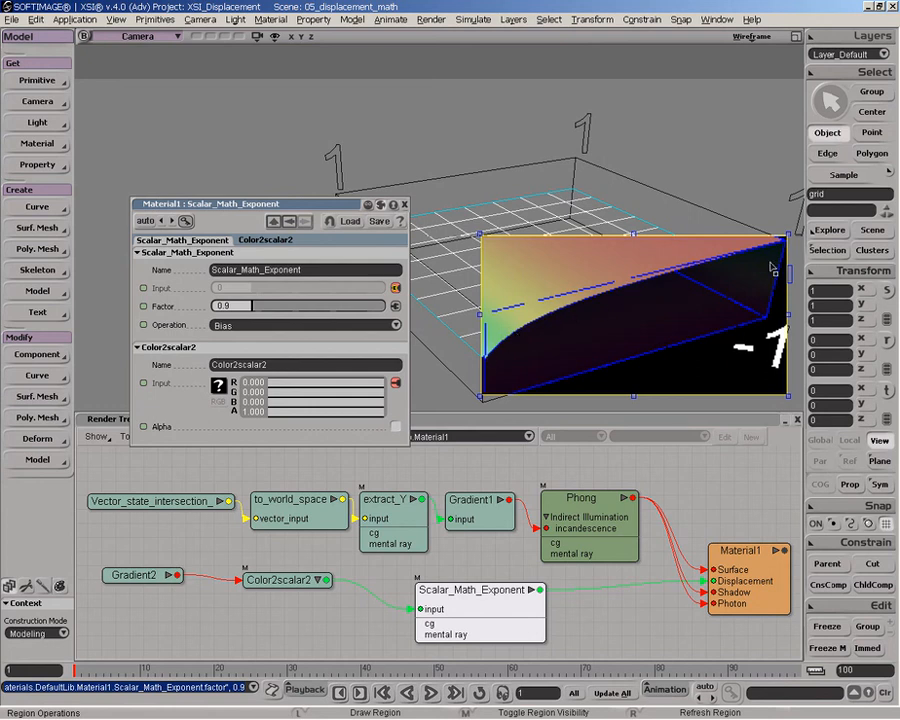
# Try Bias Factor values of 0.1 and 0.01 on the Scalar_Math_Exponent node.
pyautogui.click(240, 308)
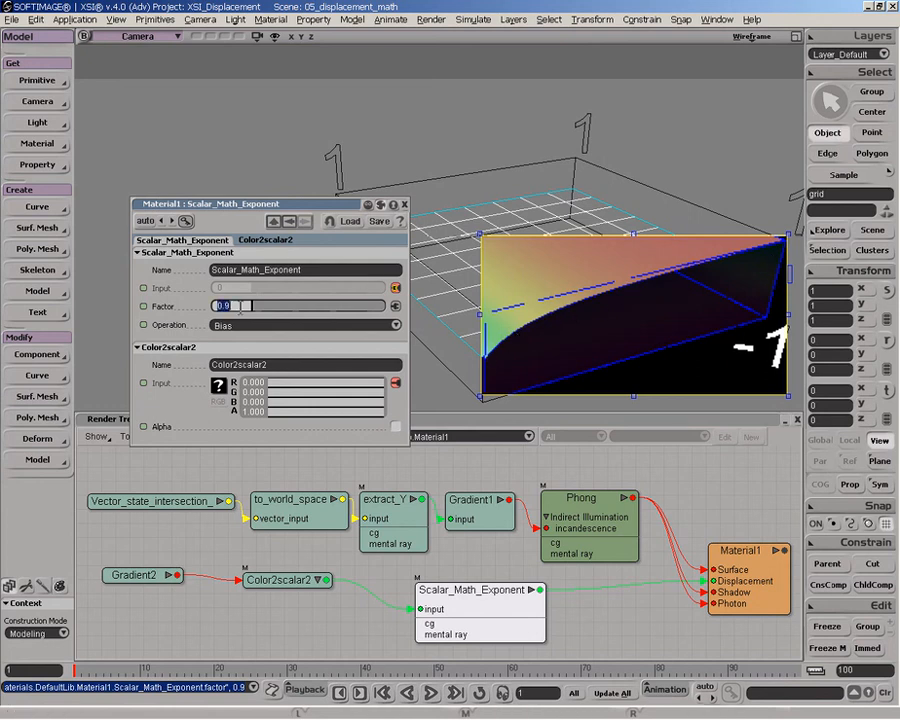
pyautogui.write('0')
pyautogui.press('Return')
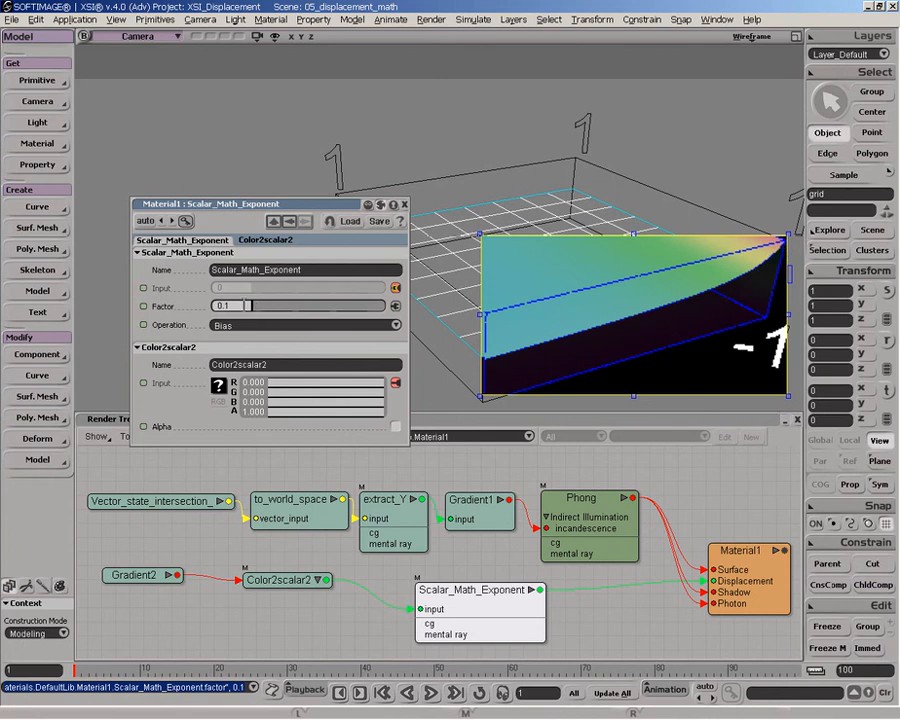
pyautogui.click(245, 306)
pyautogui.write('0')
pyautogui.press('Return')
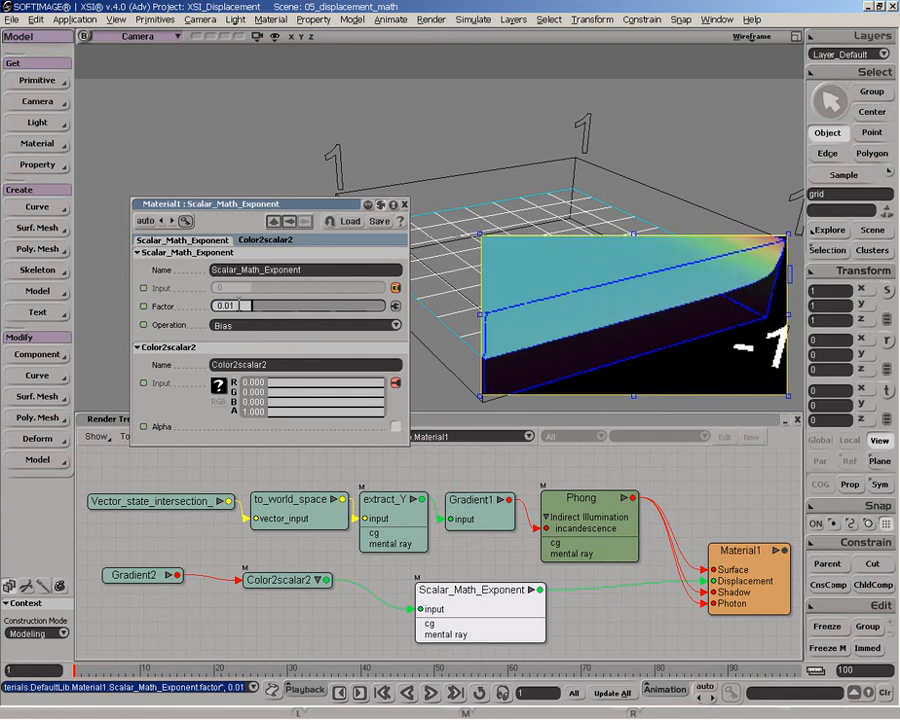
# Set the Scalar_Math_Exponent Factor back to 0.5 and change its operation to Gain.
pyautogui.doubleClick(239, 305)
pyautogui.write('0.5')
pyautogui.press('Return')
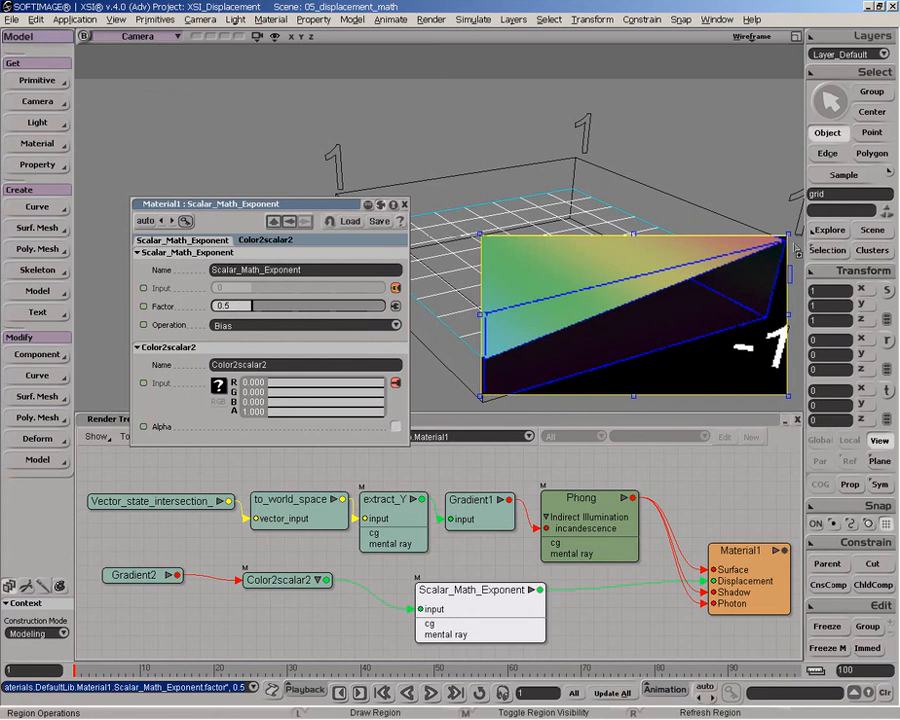
pyautogui.click(252, 326)
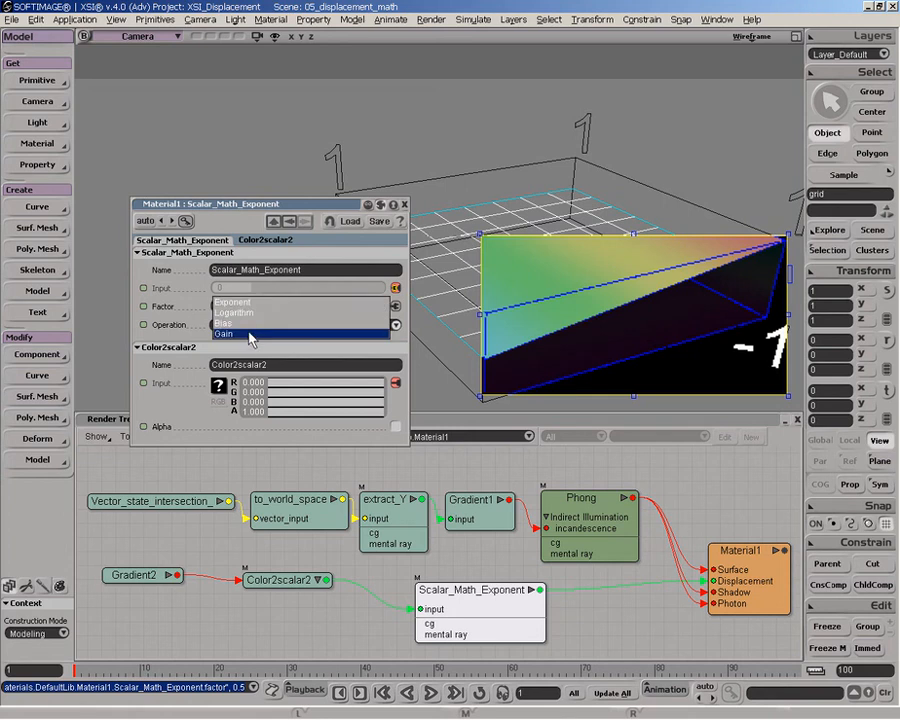
pyautogui.click(250, 338)
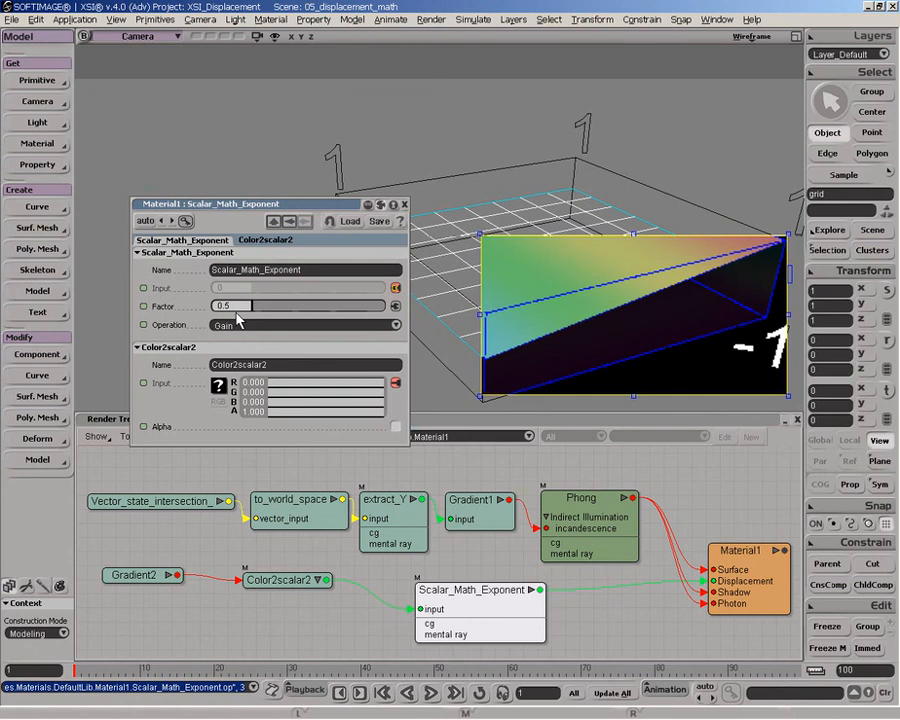
# Try Gain Factor values of 0.9 and 0.1 on the Scalar_Math_Exponent node.
pyautogui.click(231, 308)
pyautogui.write('0.9')
pyautogui.press('Return')
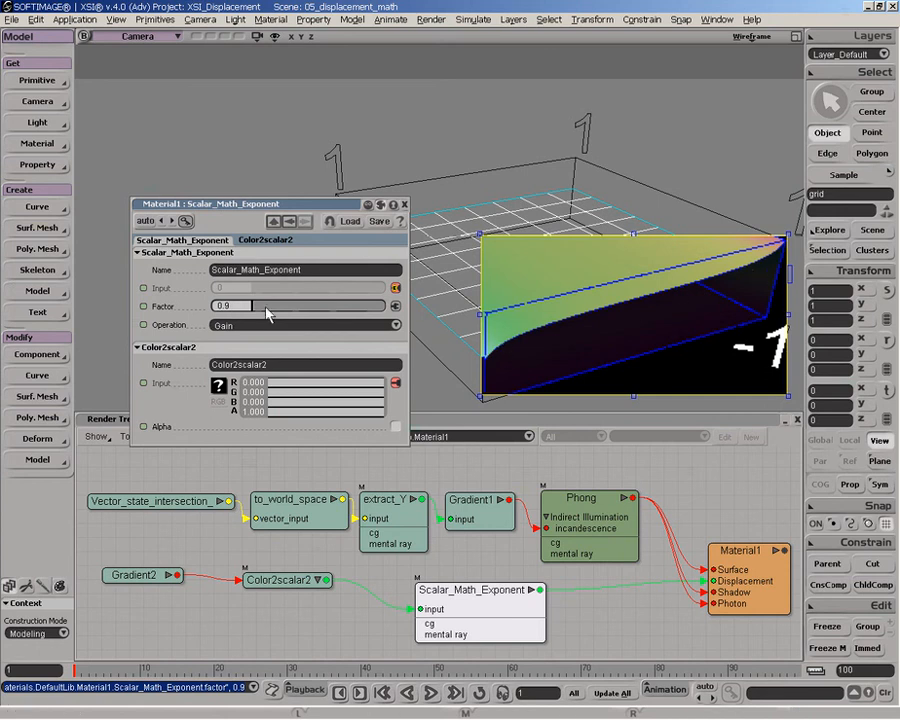
pyautogui.click(246, 306)
pyautogui.write('0.1')
pyautogui.press('Return')
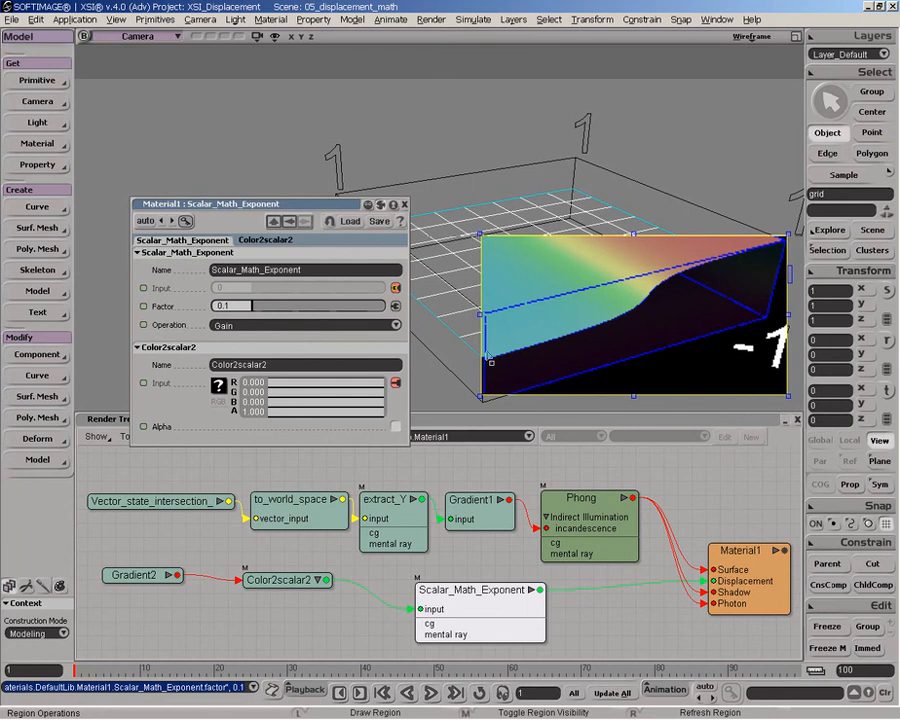
# Return the Gain Factor to 0.5 and reposition the Scalar_Math_Exponent node between Color2scalar2 and Material1.
pyautogui.write('0.5')
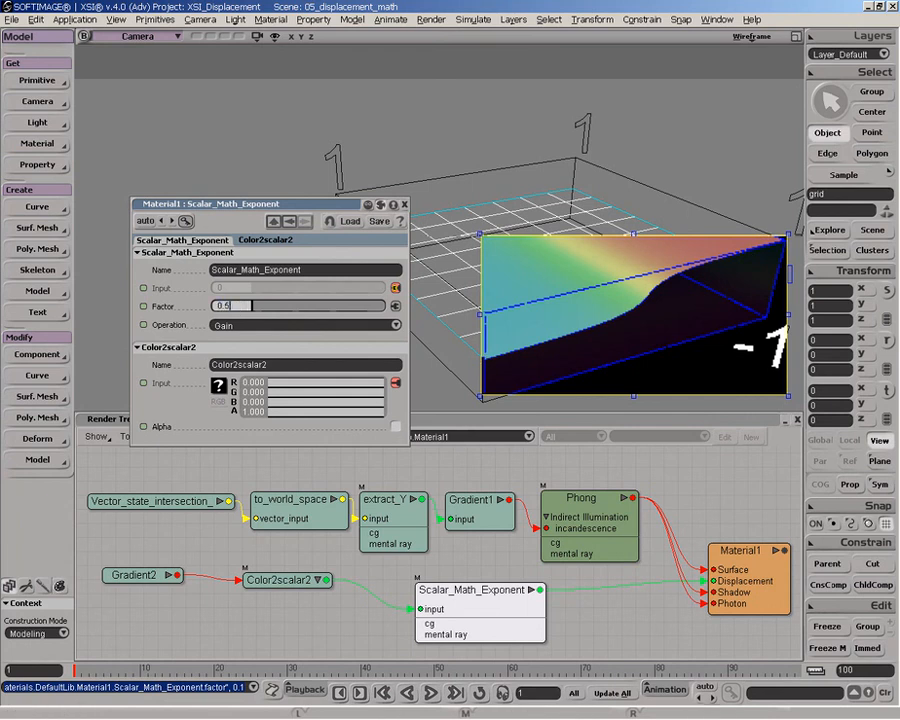
pyautogui.press('Return')
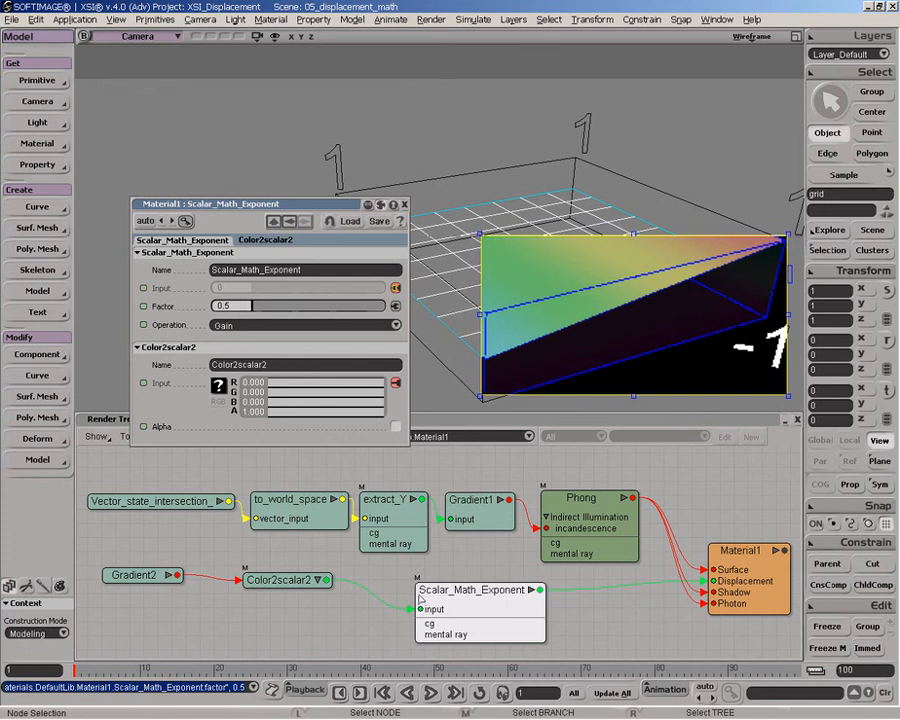
pyautogui.moveTo(484, 613); pyautogui.dragTo(489, 605)
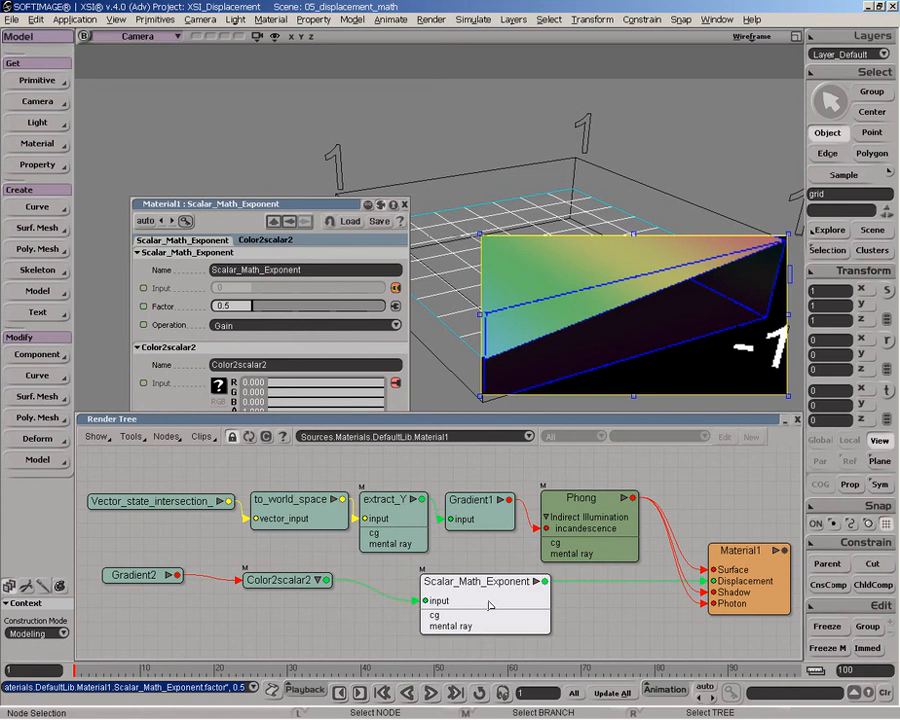
pyautogui.moveTo(489, 605); pyautogui.dragTo(474, 609)
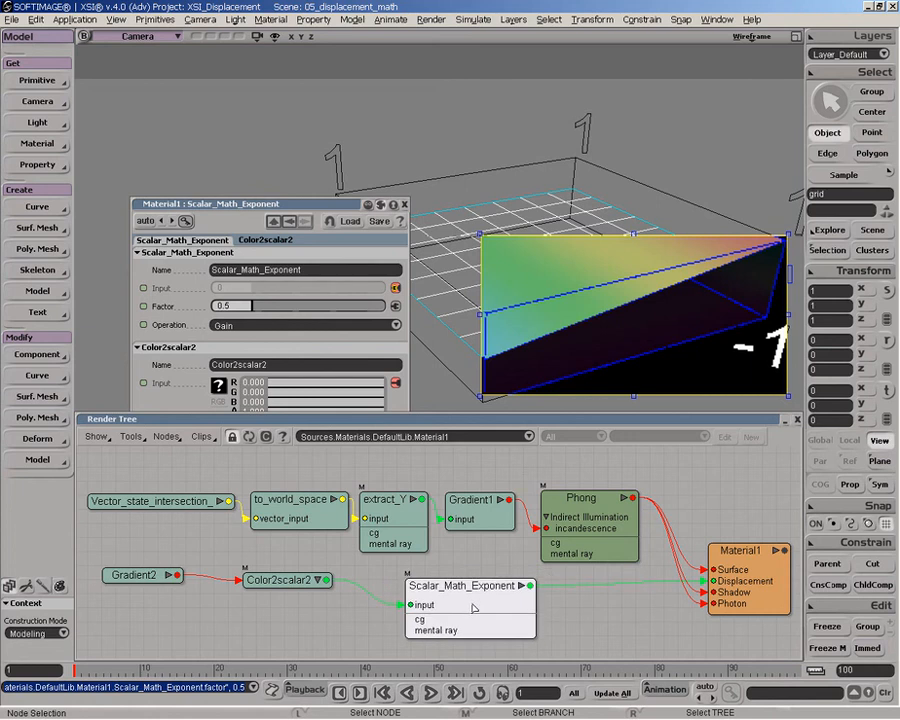